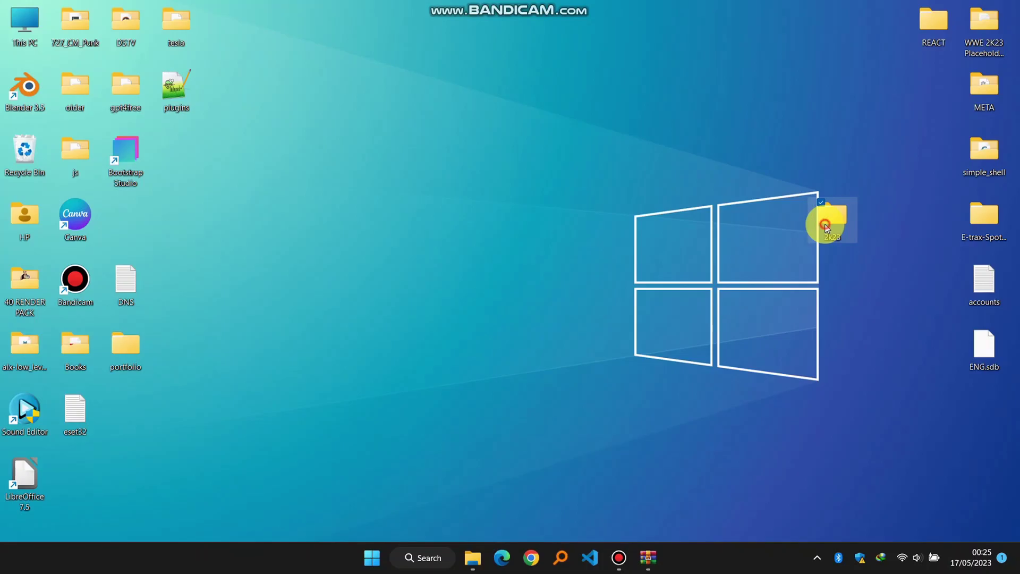
Launch Patch Builder v1.3.3 from the tools folder inside the desktop's 2k23 folder.
{"action": "double_click", "coordinate": [824, 224]}
{"action": "double_click", "coordinate": [401, 144]}
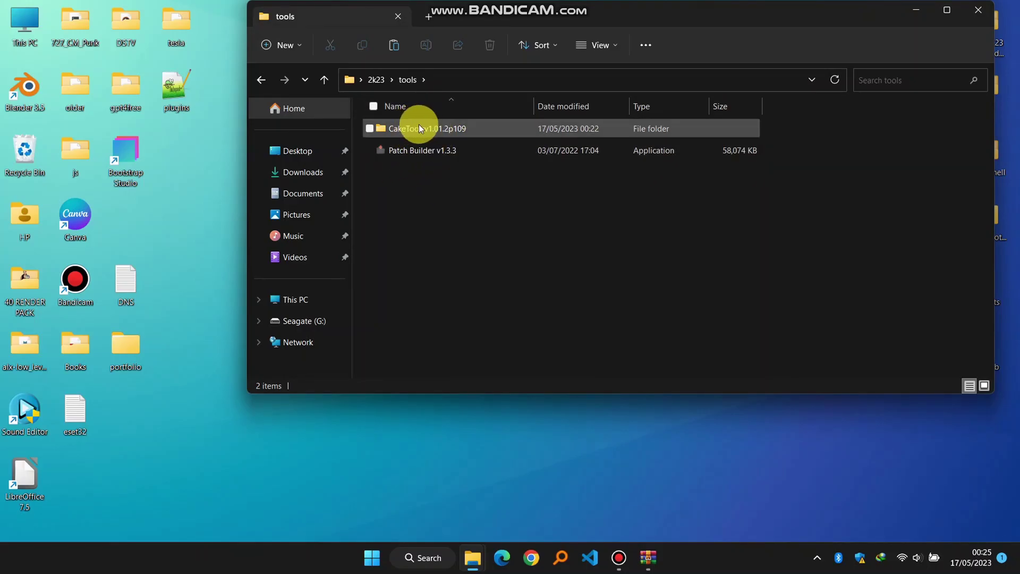
{"action": "left_click", "coordinate": [426, 154]}
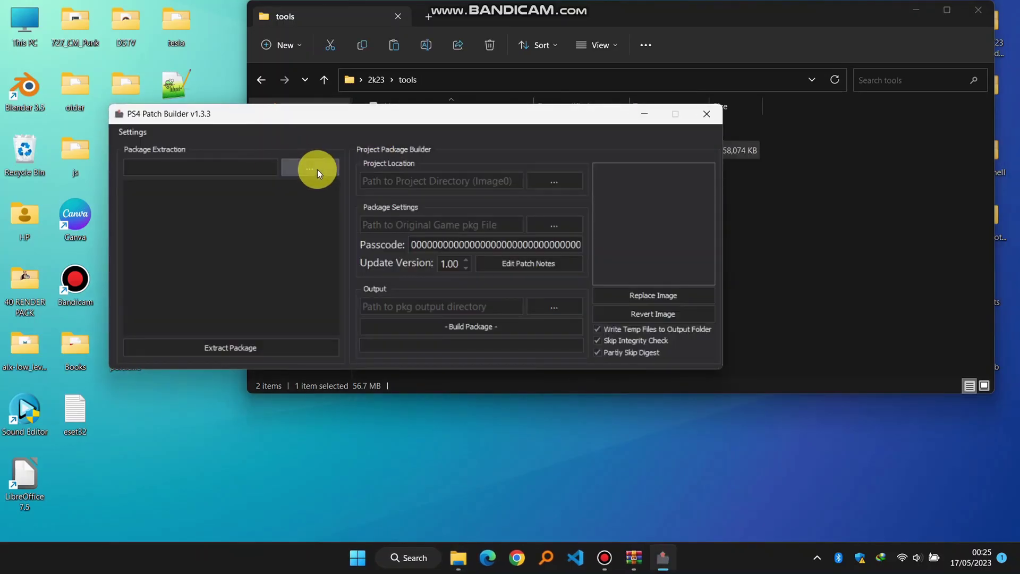
{"action": "left_click_drag", "start_coordinate": [293, 125], "coordinate": [387, 127]}
{"action": "mouse_move", "coordinate": [456, 555]}
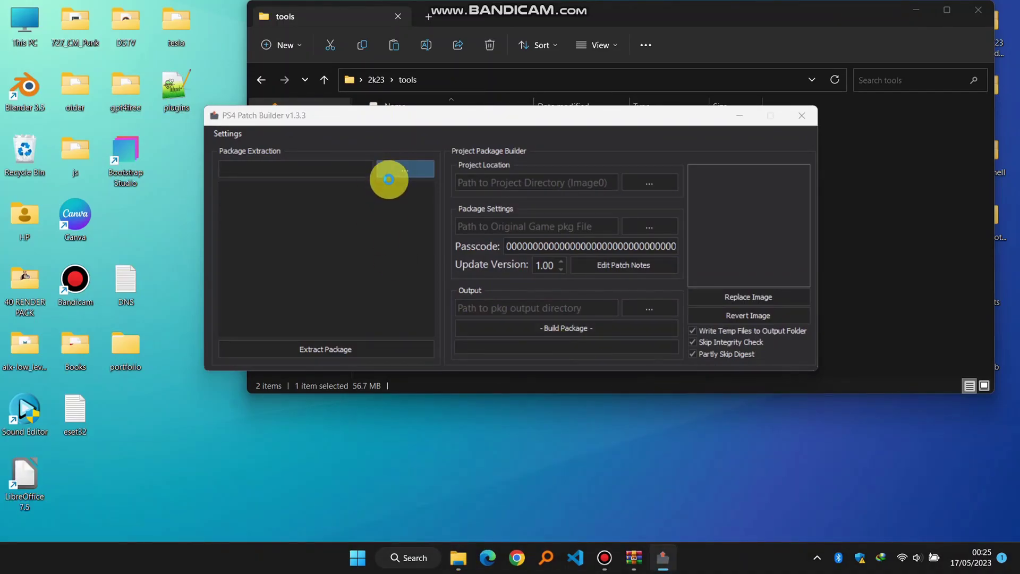
Load the UP1001-CUSA34179 WWE 2K23 update package from G:\pkgs\WWE 2K23 UPD 1.03 into Package Extraction.
{"action": "left_click", "coordinate": [388, 173]}
{"action": "left_click", "coordinate": [263, 425]}
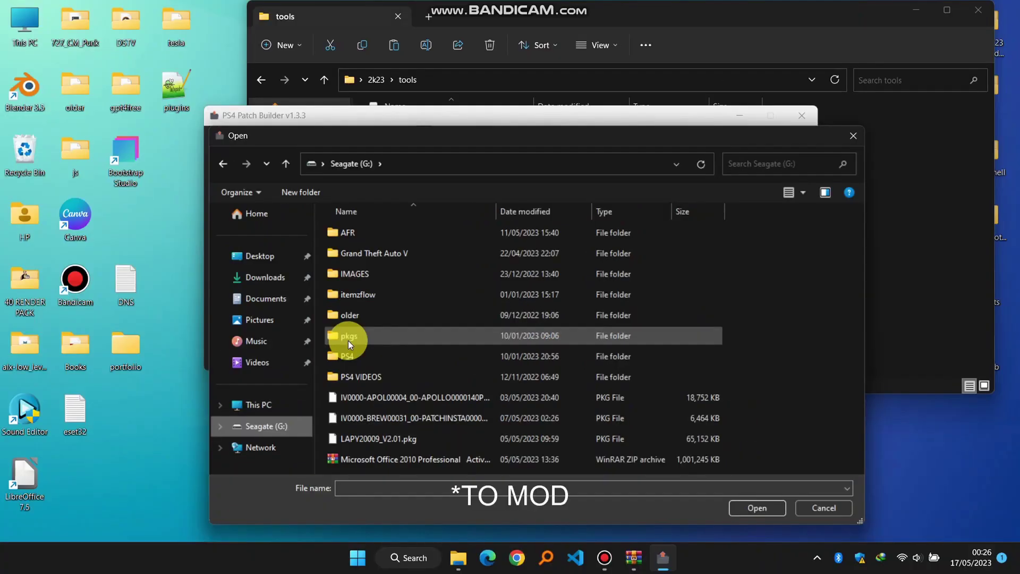
{"action": "double_click", "coordinate": [349, 340]}
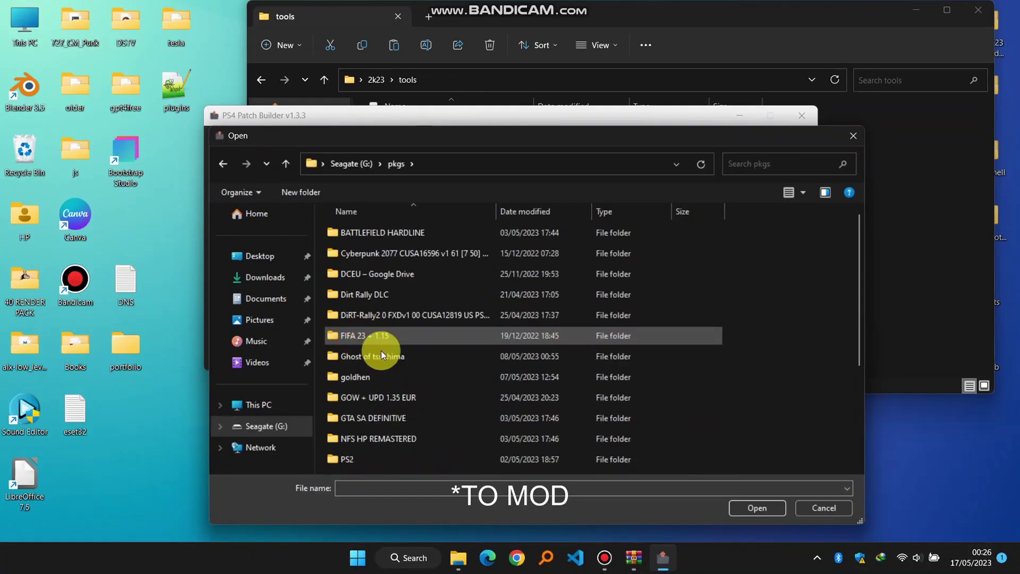
{"action": "scroll", "coordinate": [380, 351], "scroll_direction": "down", "scroll_amount": 5}
{"action": "left_click", "coordinate": [374, 403]}
{"action": "double_click", "coordinate": [387, 403]}
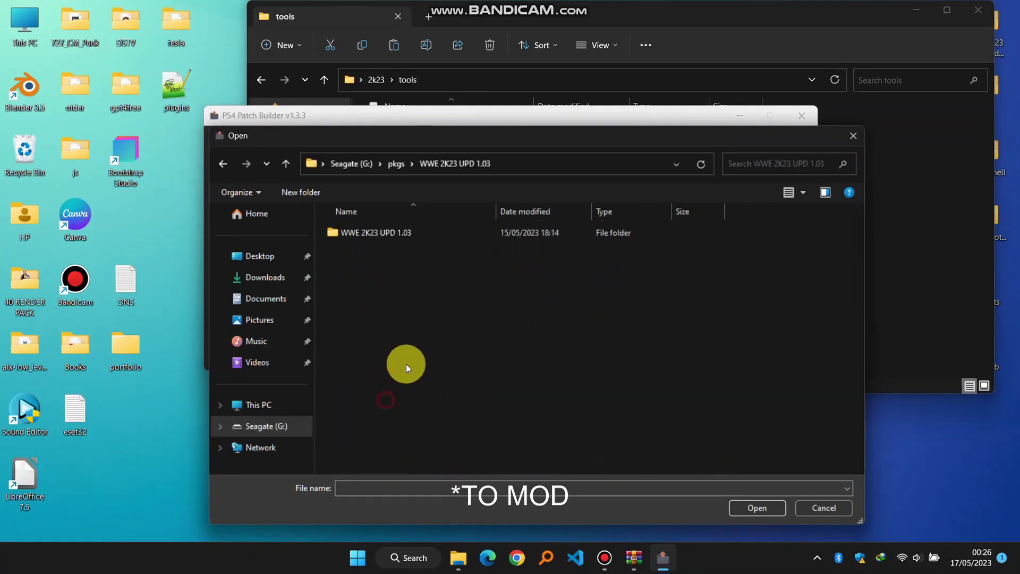
{"action": "double_click", "coordinate": [388, 234]}
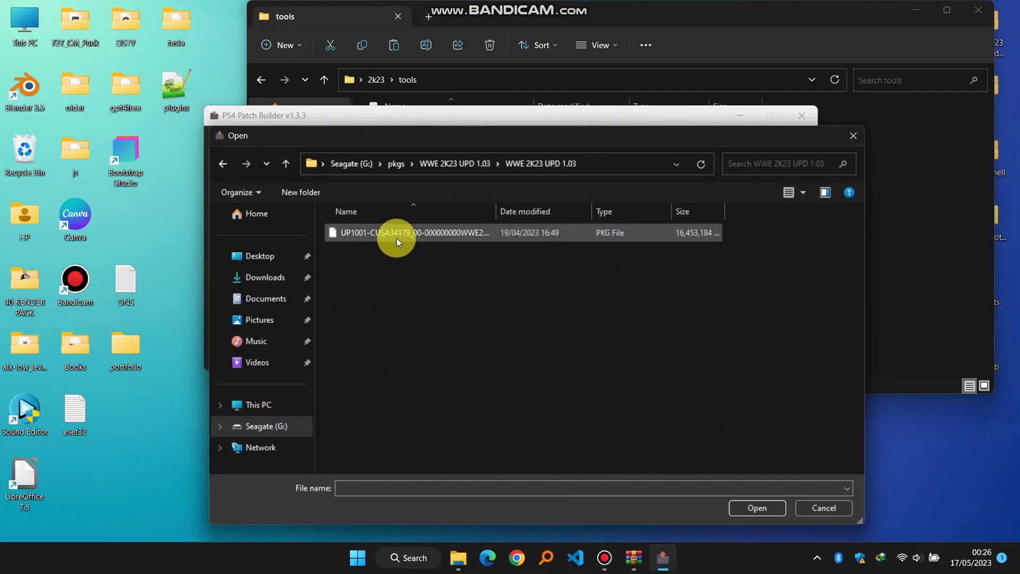
{"action": "left_click_drag", "start_coordinate": [496, 211], "coordinate": [631, 208]}
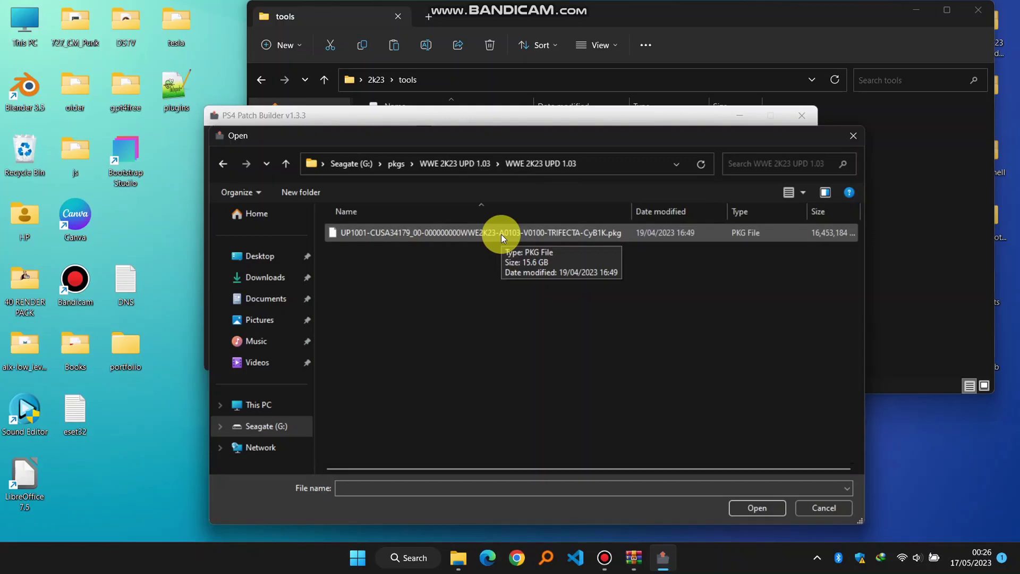
{"action": "double_click", "coordinate": [502, 234]}
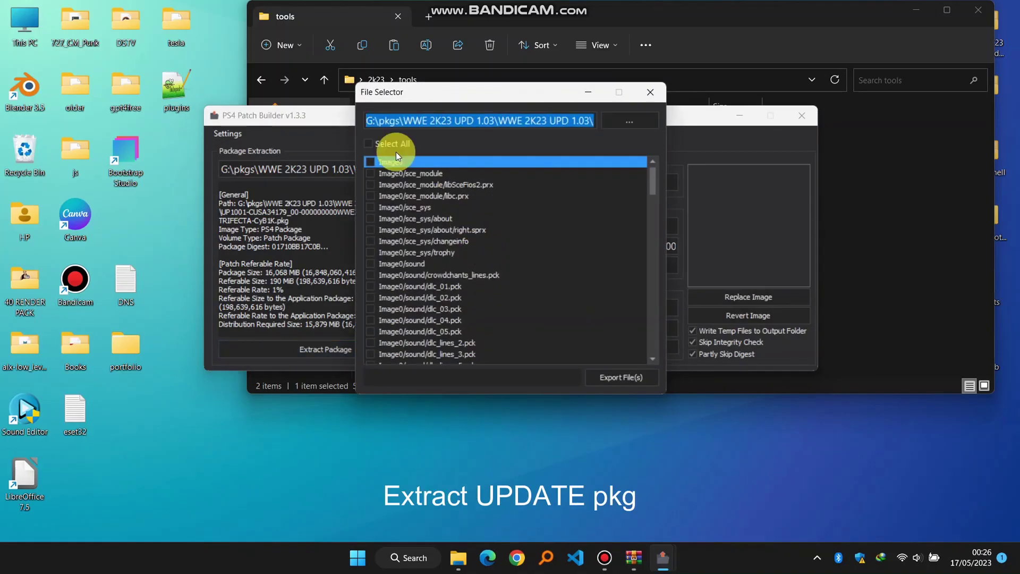
Select all files of the update package for export and look through the list.
{"action": "left_click", "coordinate": [368, 144]}
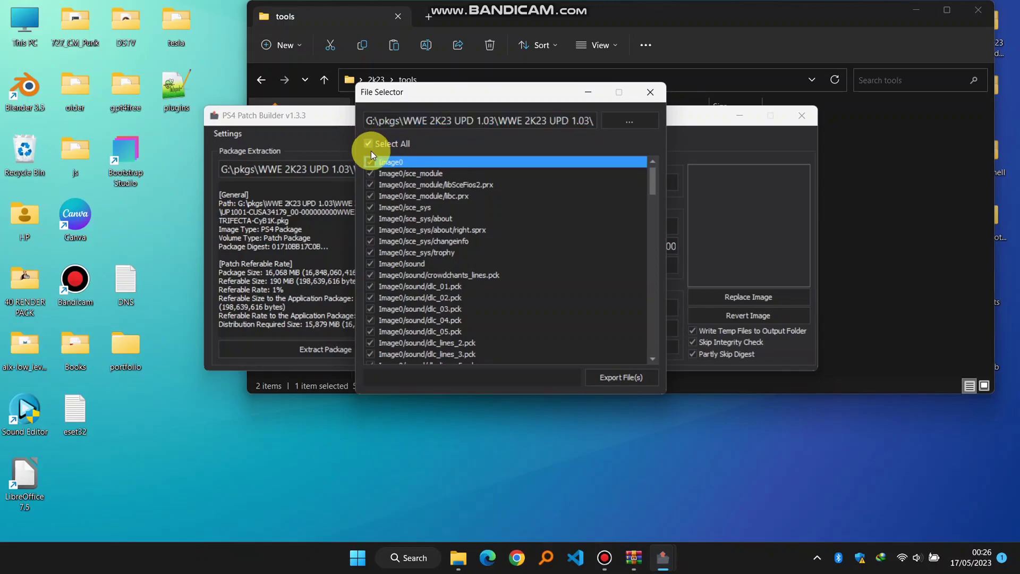
{"action": "scroll", "coordinate": [512, 245], "scroll_direction": "down", "scroll_amount": 12}
{"action": "scroll", "coordinate": [512, 245], "scroll_direction": "down", "scroll_amount": 20}
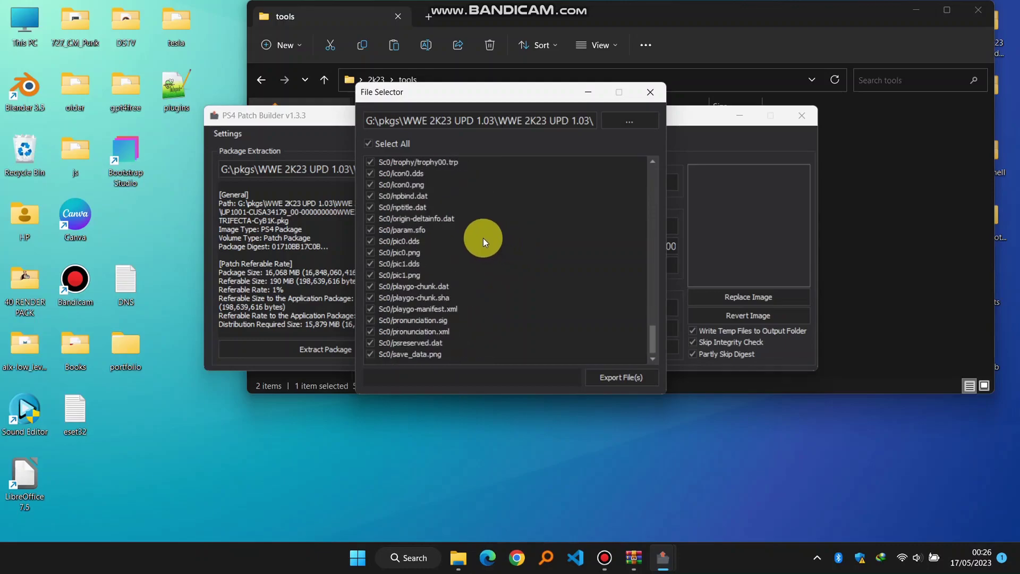
{"action": "scroll", "coordinate": [483, 237], "scroll_direction": "up", "scroll_amount": 5}
Export the selected files into a new folder inside the desktop's 2k23 folder, and close the file selector.
{"action": "left_click", "coordinate": [638, 120]}
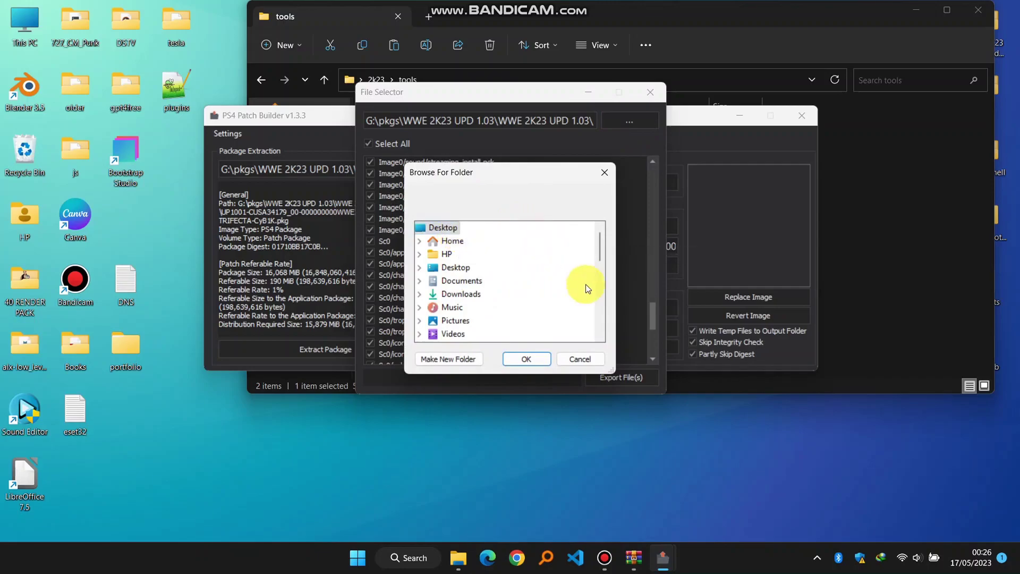
{"action": "left_click_drag", "start_coordinate": [601, 240], "coordinate": [602, 285]}
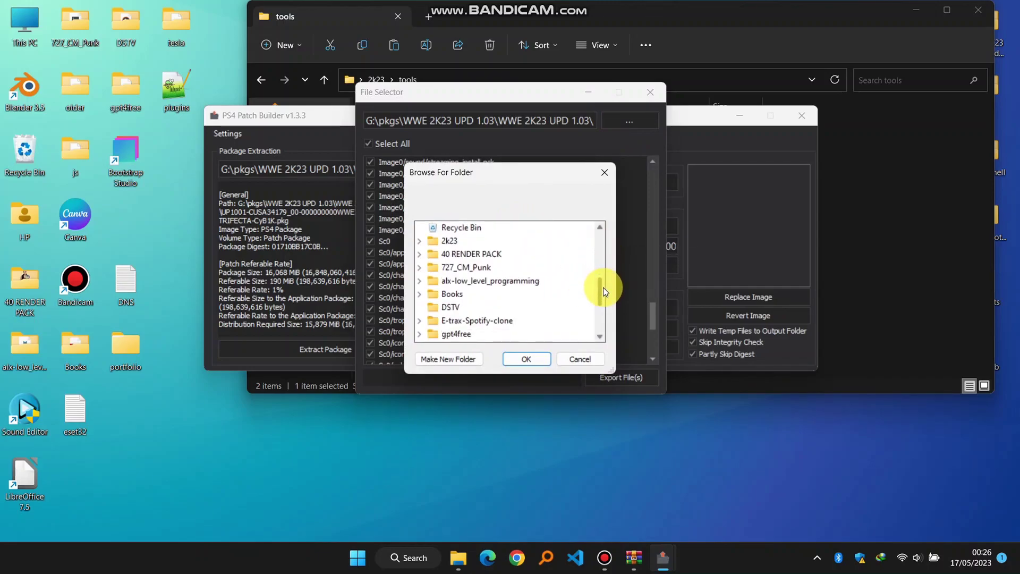
{"action": "double_click", "coordinate": [449, 242]}
{"action": "scroll", "coordinate": [520, 266], "scroll_direction": "up", "scroll_amount": 3}
{"action": "scroll", "coordinate": [528, 278], "scroll_direction": "down", "scroll_amount": 3}
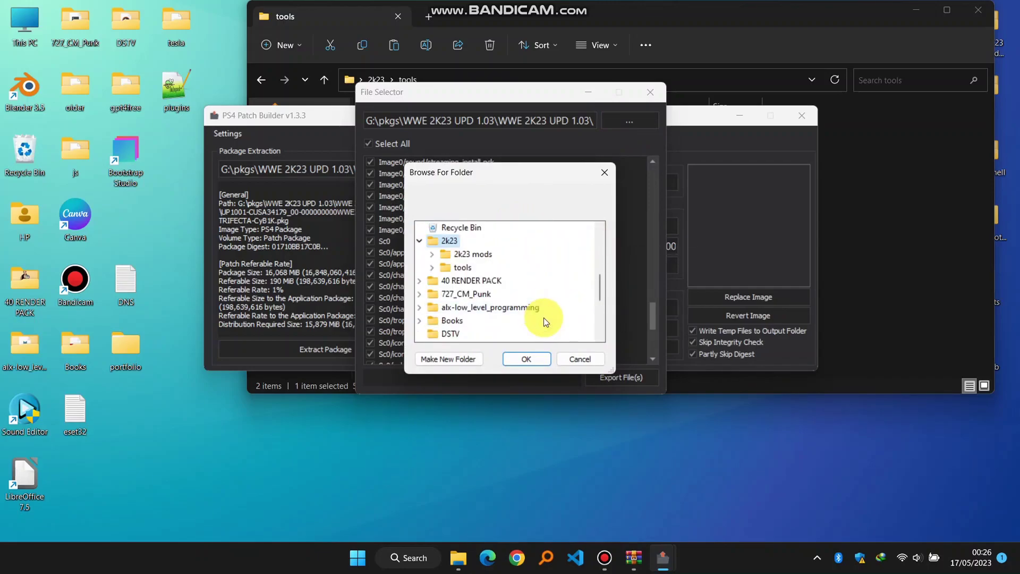
{"action": "left_click", "coordinate": [476, 359]}
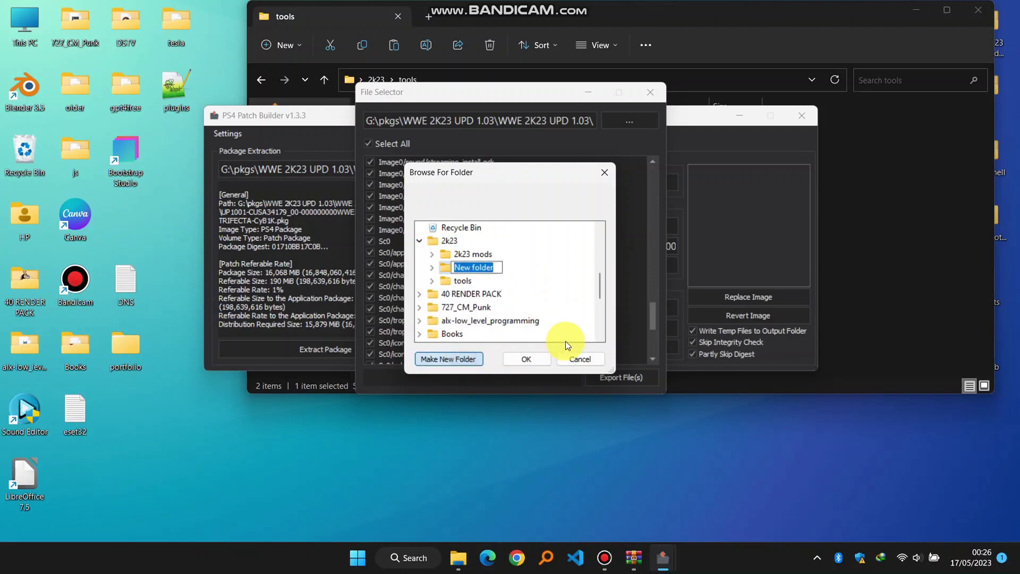
{"action": "left_click", "coordinate": [545, 356]}
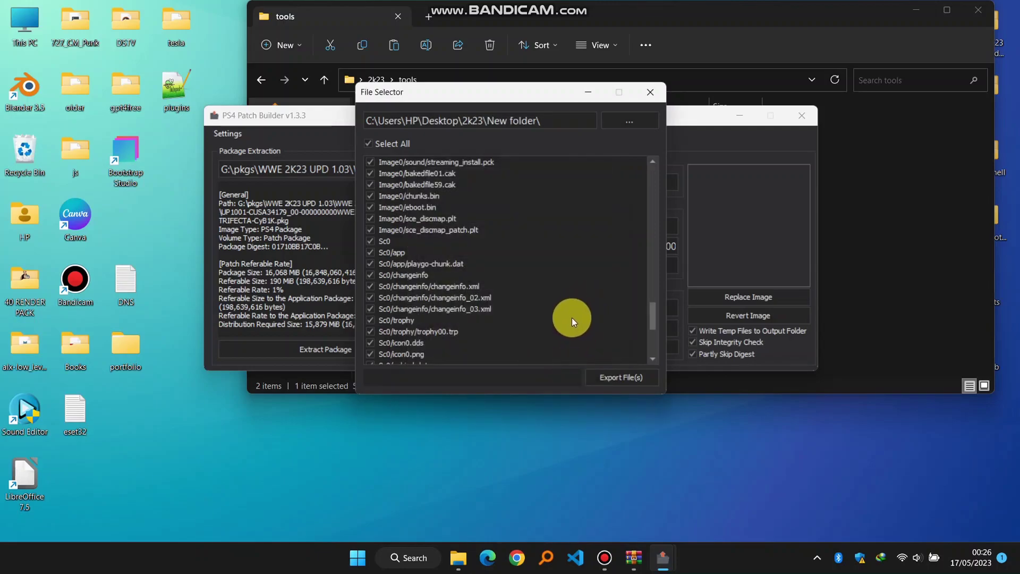
{"action": "left_click", "coordinate": [620, 376]}
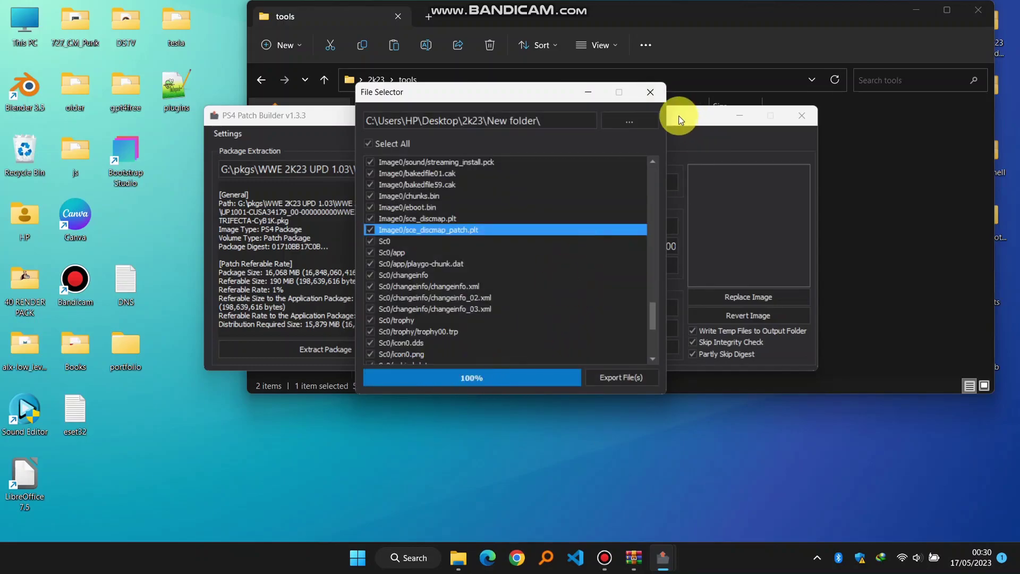
{"action": "left_click", "coordinate": [653, 91]}
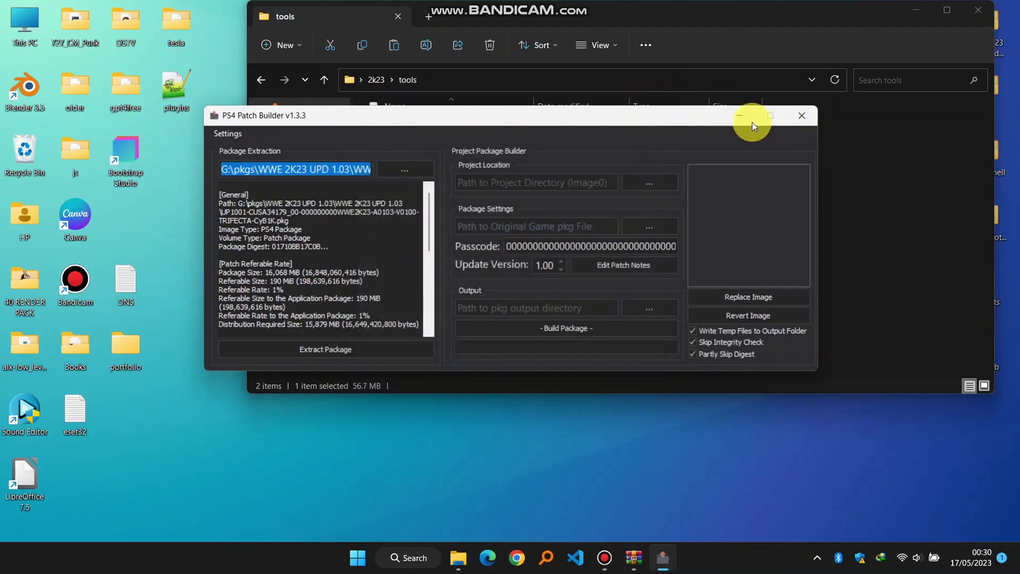
Open the extracted Image0 folder under 2k23\New folder\CUSA34179-patch and examine its files, selecting bakedfile01.cak.
{"action": "left_click_drag", "start_coordinate": [664, 113], "coordinate": [588, 110]}
{"action": "left_click_drag", "start_coordinate": [906, 13], "coordinate": [847, 116]}
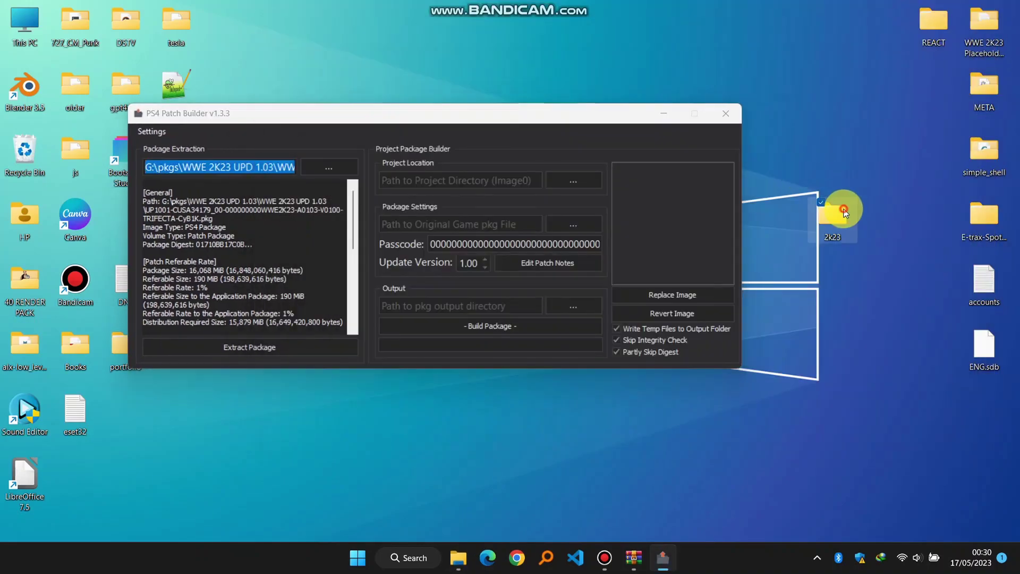
{"action": "key", "text": "alt+Tab"}
{"action": "double_click", "coordinate": [429, 165]}
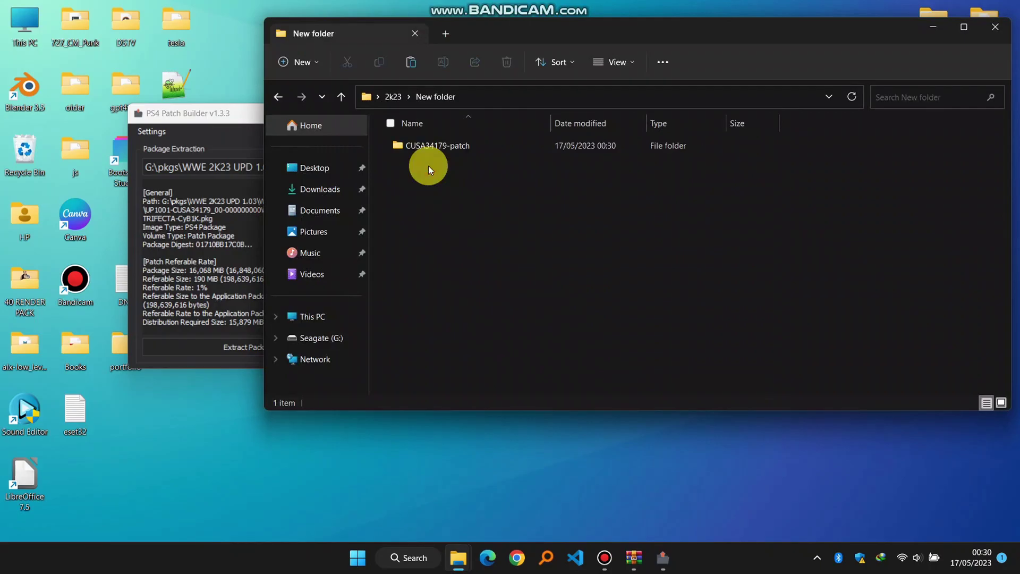
{"action": "double_click", "coordinate": [445, 148]}
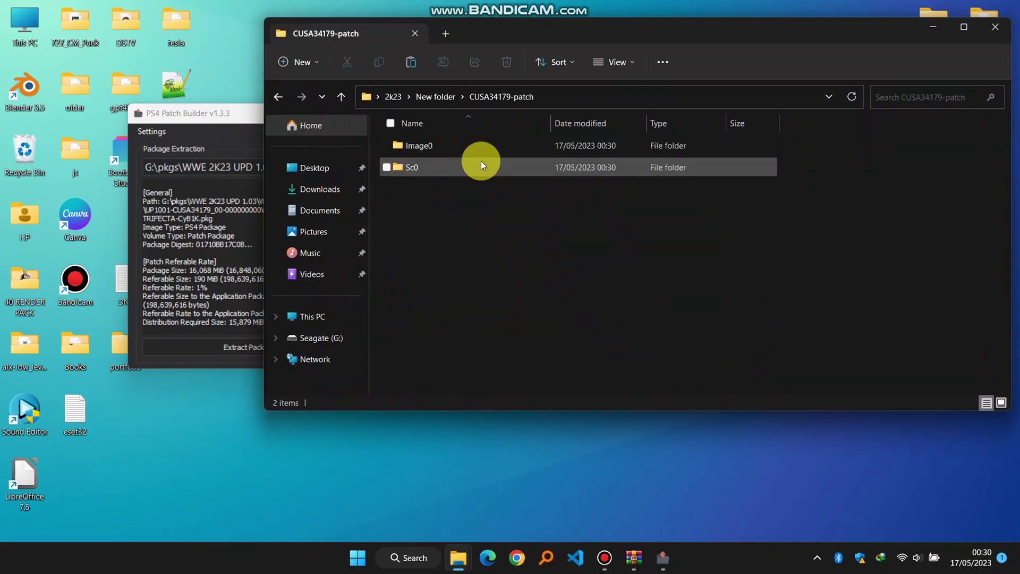
{"action": "double_click", "coordinate": [418, 146]}
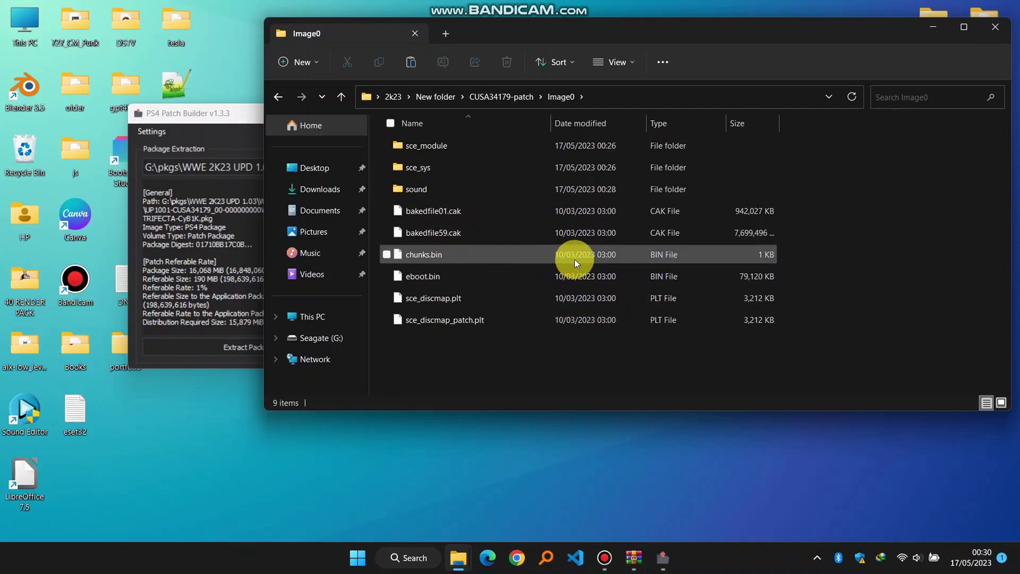
{"action": "left_click", "coordinate": [453, 215]}
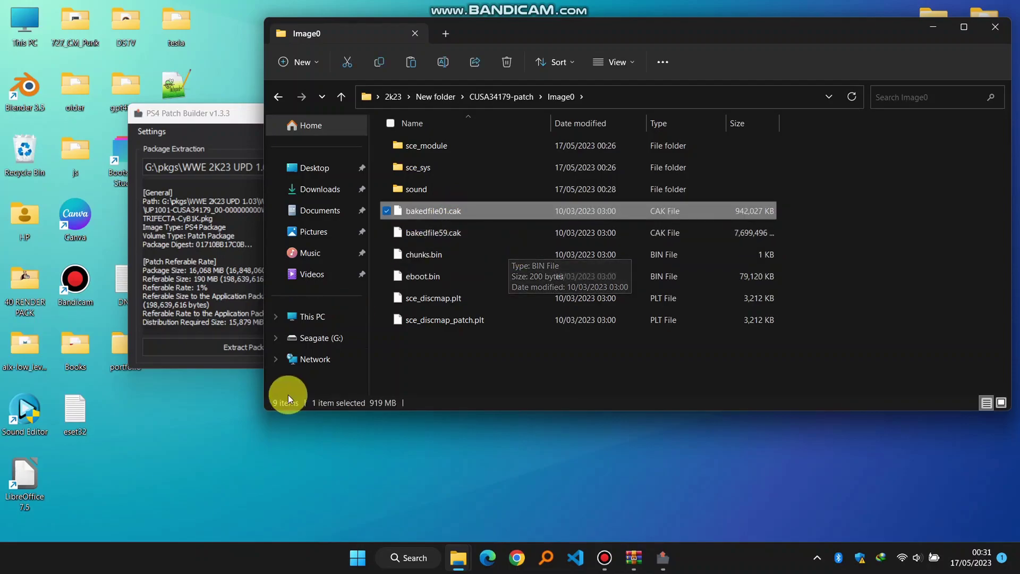
Open the CUSA34179-app folder in D:\Scratch folder V2\2k23.
{"action": "left_click", "coordinate": [330, 317]}
{"action": "double_click", "coordinate": [651, 156]}
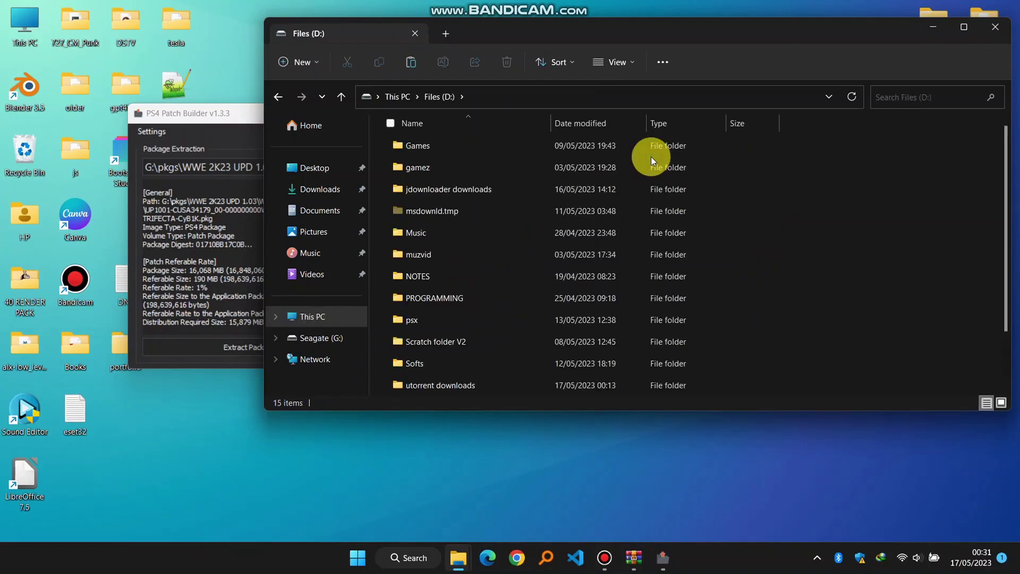
{"action": "double_click", "coordinate": [421, 339]}
{"action": "left_click", "coordinate": [431, 176]}
{"action": "double_click", "coordinate": [432, 176]}
{"action": "double_click", "coordinate": [449, 143]}
Examine the numbered bakedfile .cak files in the CUSA34179-app folder, including their dates and sizes.
{"action": "scroll", "coordinate": [481, 287], "scroll_direction": "down", "scroll_amount": 3}
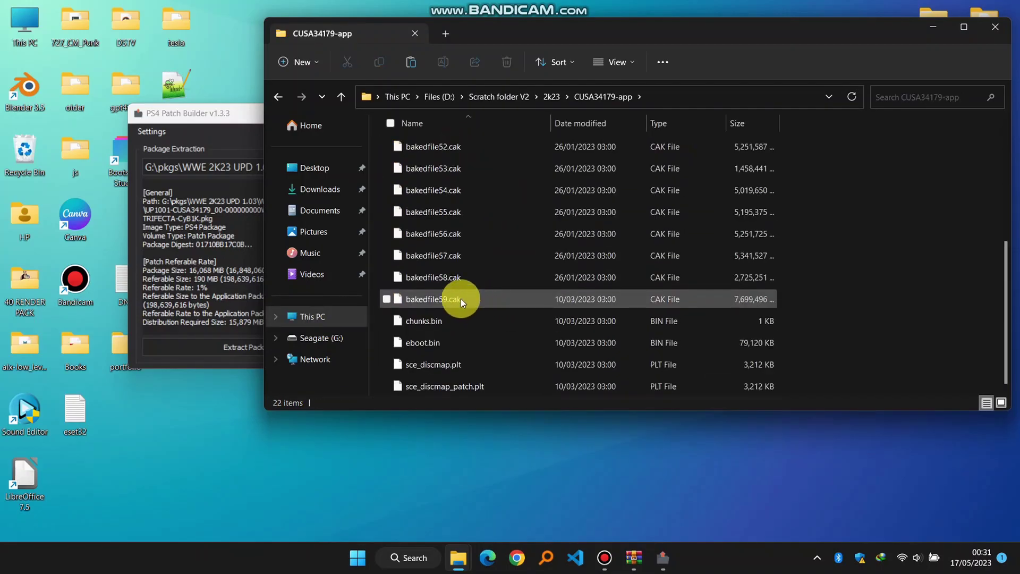
{"action": "scroll", "coordinate": [435, 282], "scroll_direction": "up", "scroll_amount": 2}
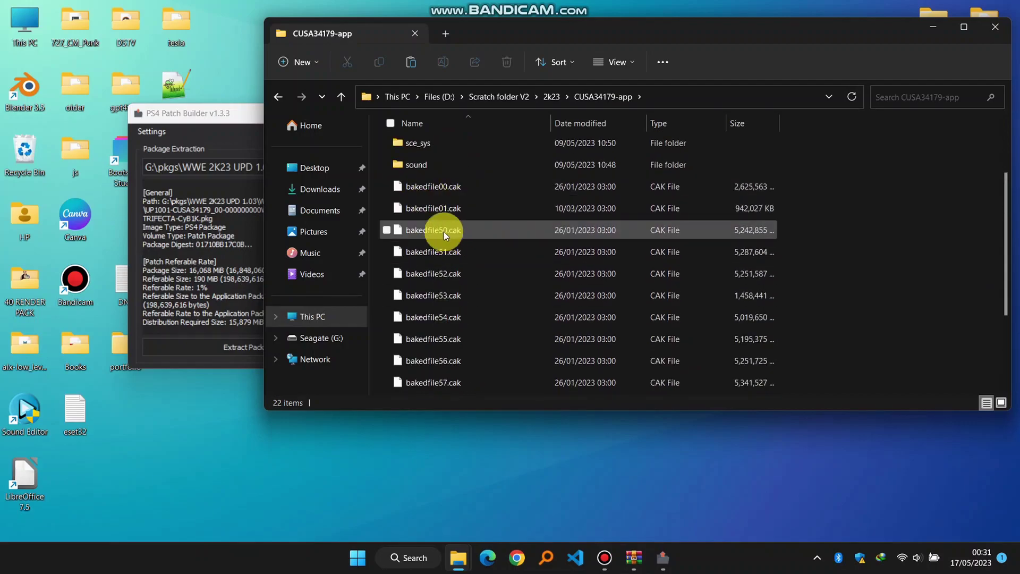
{"action": "scroll", "coordinate": [429, 274], "scroll_direction": "down", "scroll_amount": 3}
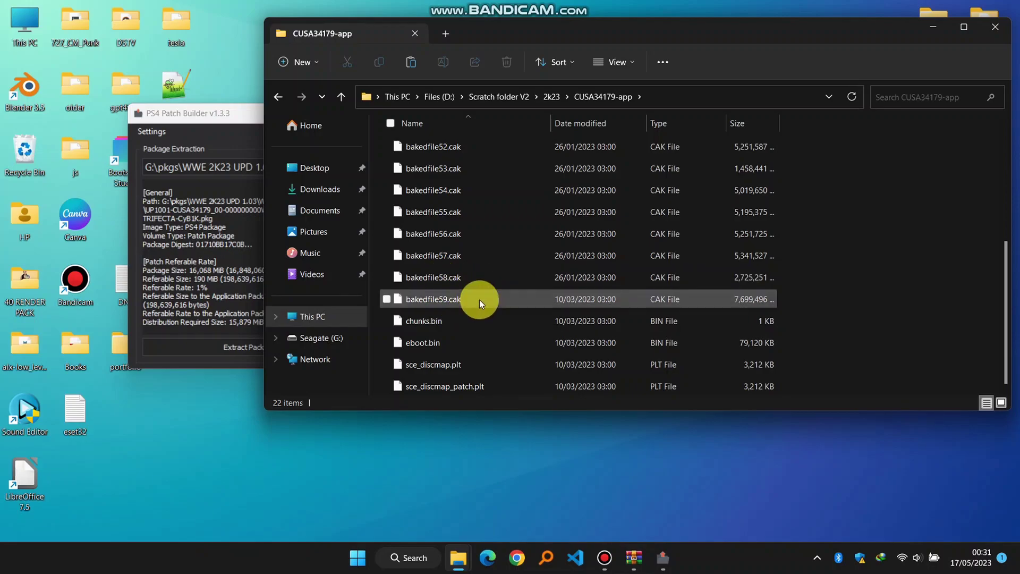
{"action": "mouse_move", "coordinate": [453, 302]}
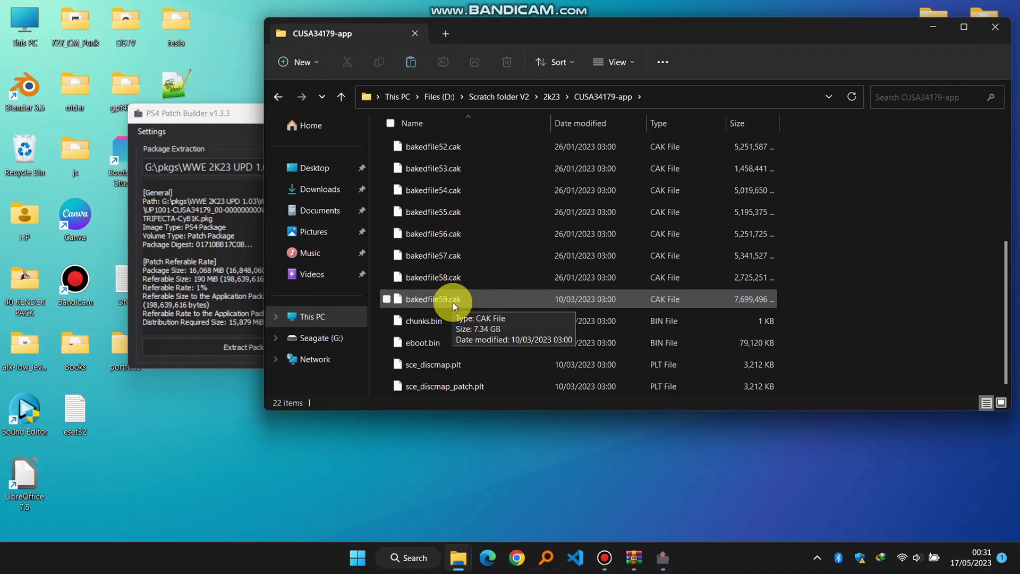
{"action": "left_click", "coordinate": [456, 301]}
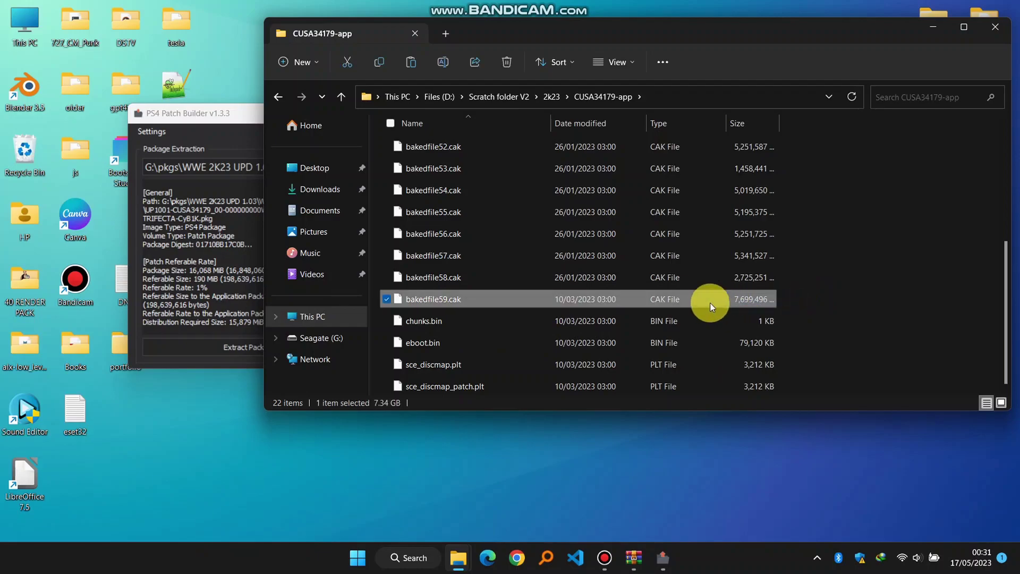
{"action": "left_click_drag", "start_coordinate": [815, 298], "coordinate": [662, 300]}
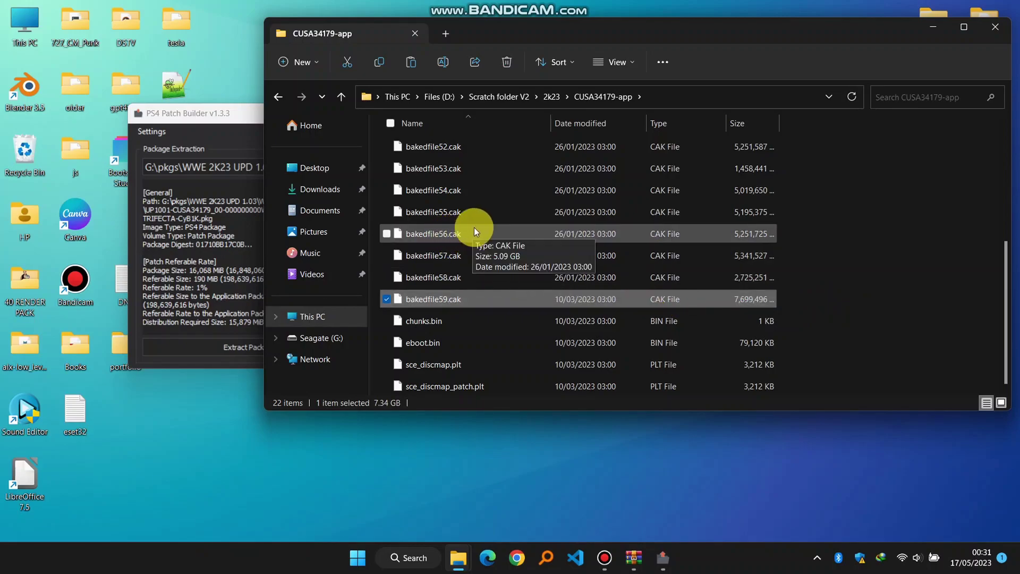
{"action": "left_click", "coordinate": [448, 277]}
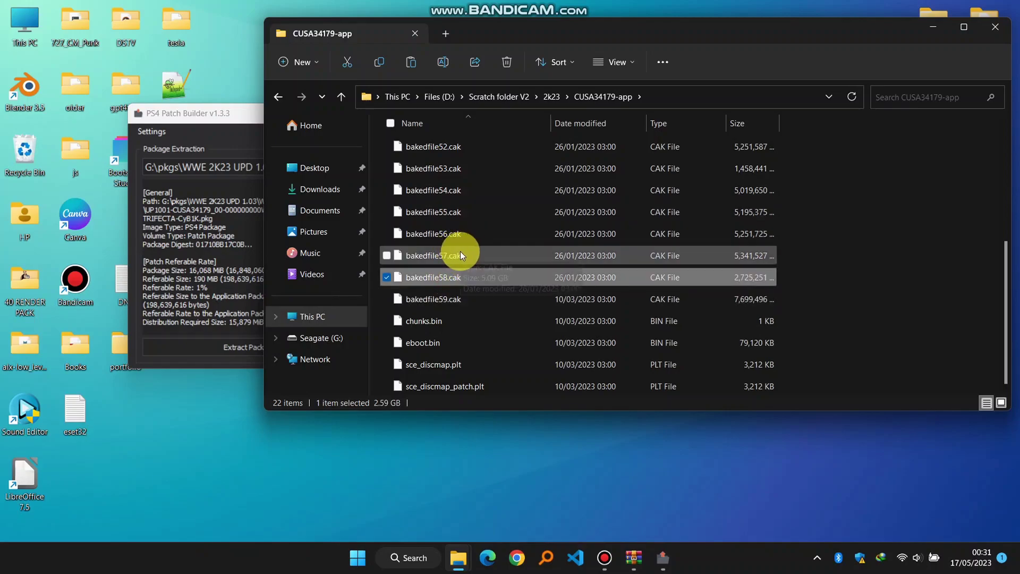
{"action": "left_click", "coordinate": [441, 236]}
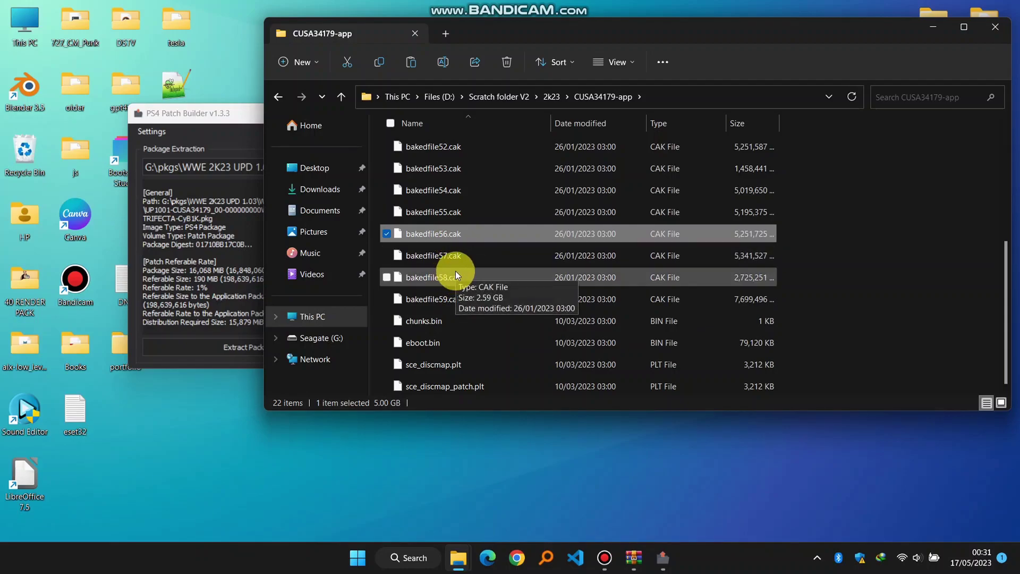
{"action": "right_click", "coordinate": [439, 235]}
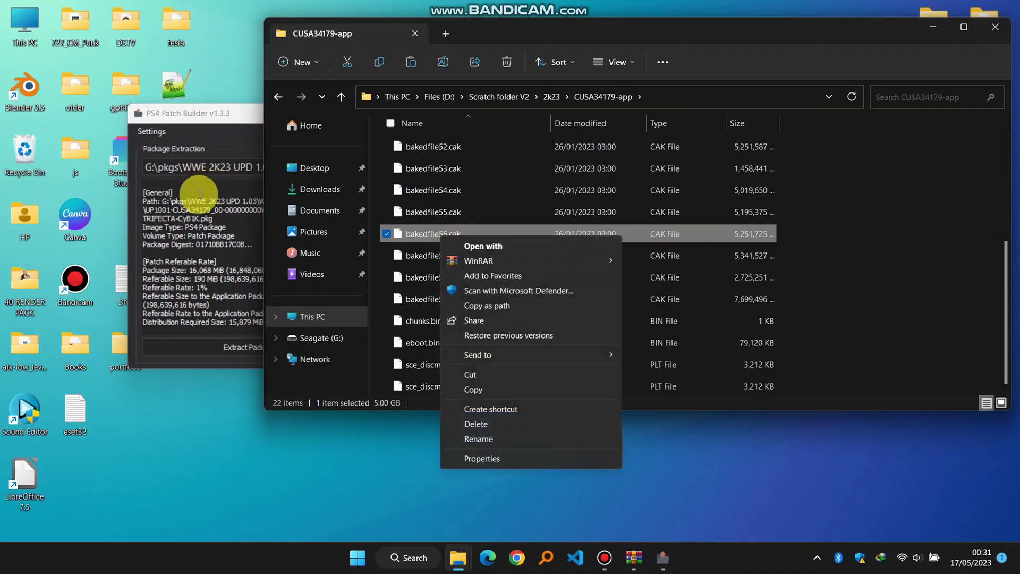
Load the base game package from G:\pkgs\WWE 2K23 BASE PKG\WWE 2K23 BASE PKG as the extraction source in PS4 Patch Builder.
{"action": "left_click", "coordinate": [201, 192]}
{"action": "left_click", "coordinate": [337, 170]}
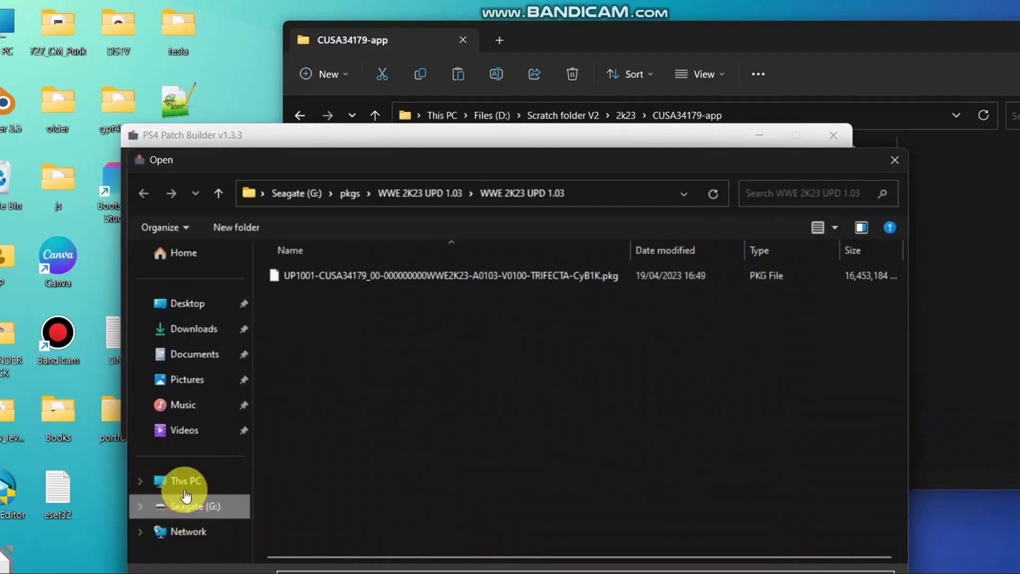
{"action": "left_click", "coordinate": [421, 193]}
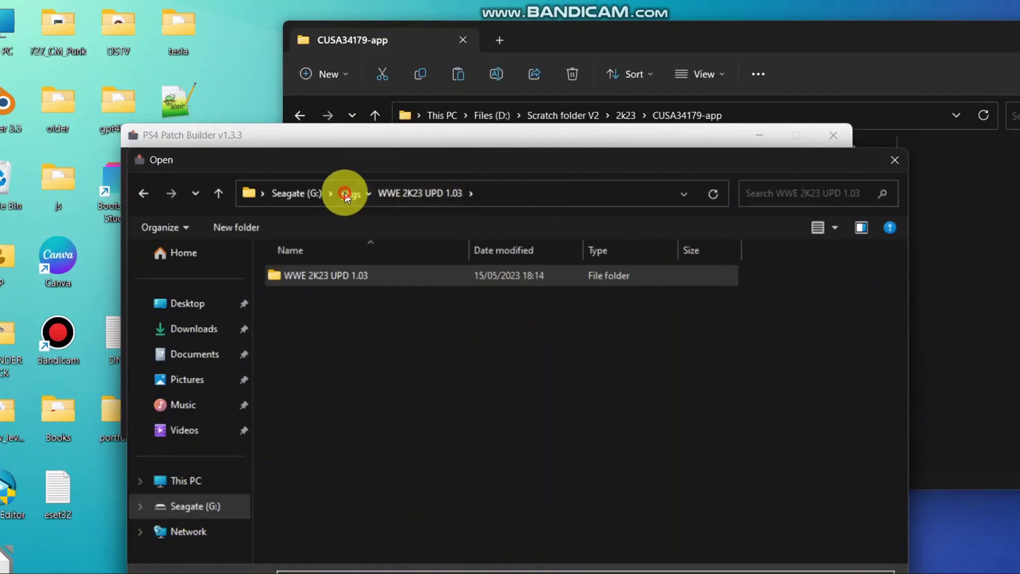
{"action": "left_click", "coordinate": [345, 192]}
{"action": "double_click", "coordinate": [338, 527]}
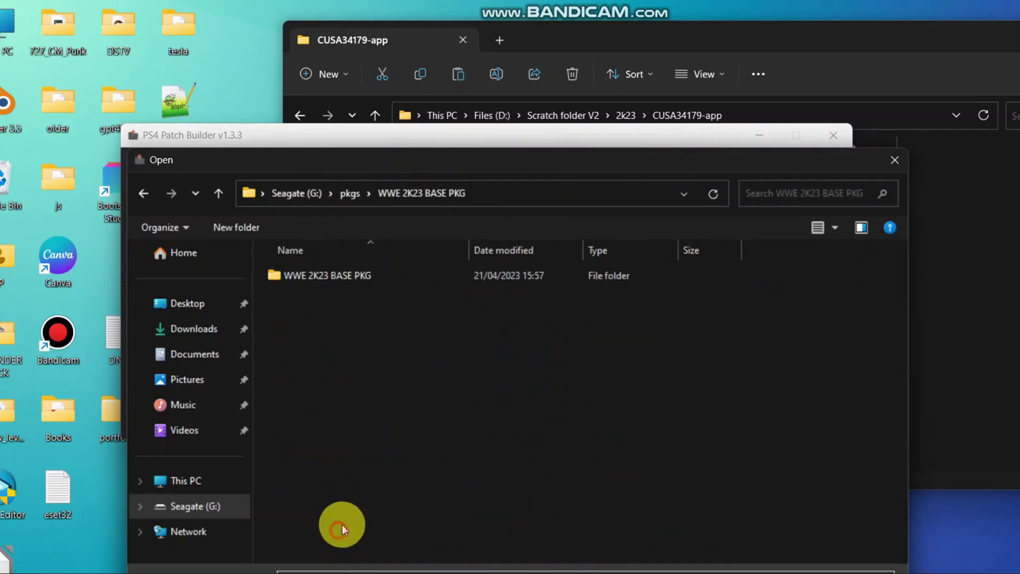
{"action": "double_click", "coordinate": [330, 281]}
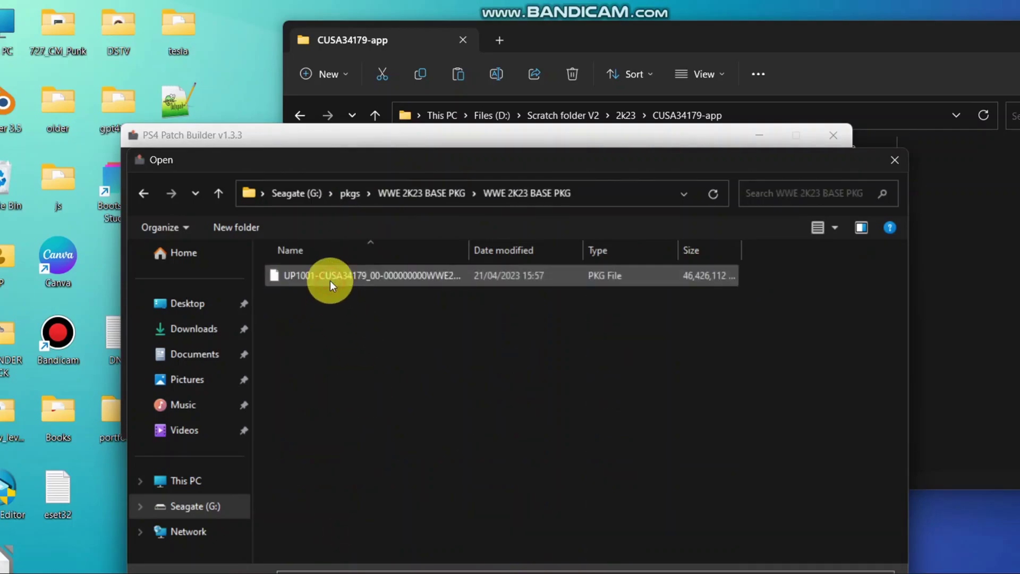
{"action": "double_click", "coordinate": [362, 282]}
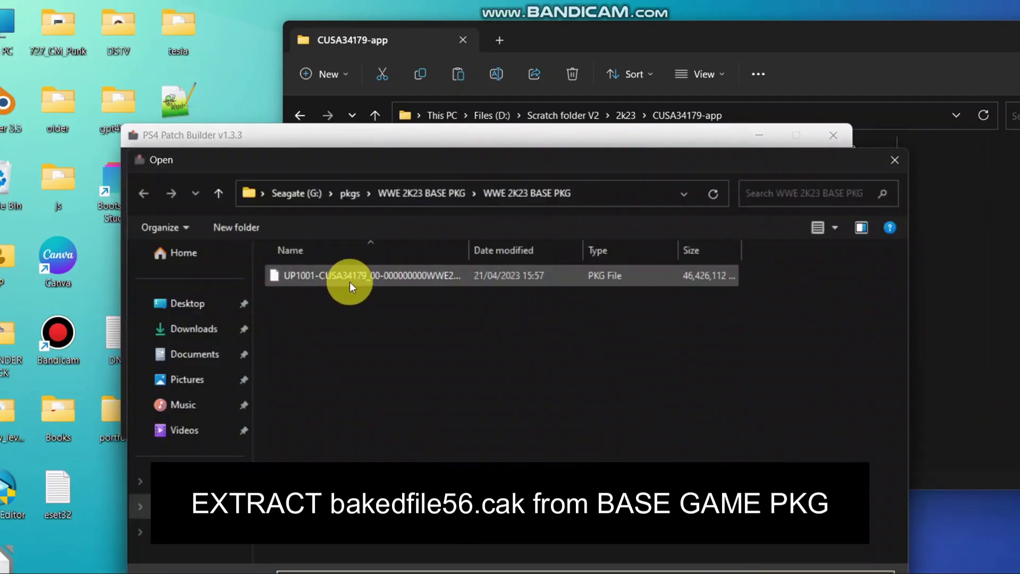
{"action": "double_click", "coordinate": [546, 275]}
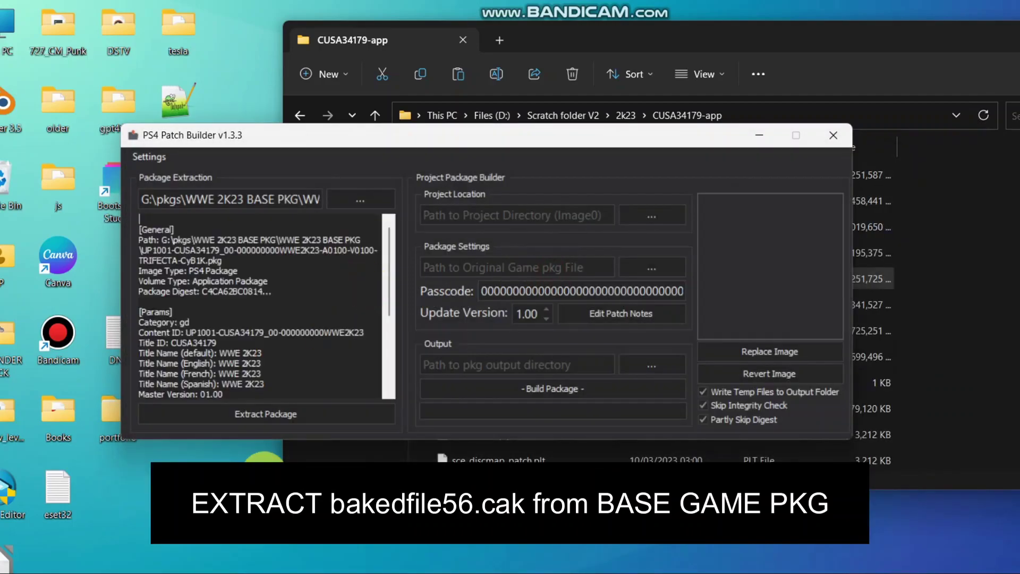
Open the base package's extraction file list, select Image0/bakedfile56.cak and start exporting it.
{"action": "left_click", "coordinate": [306, 407]}
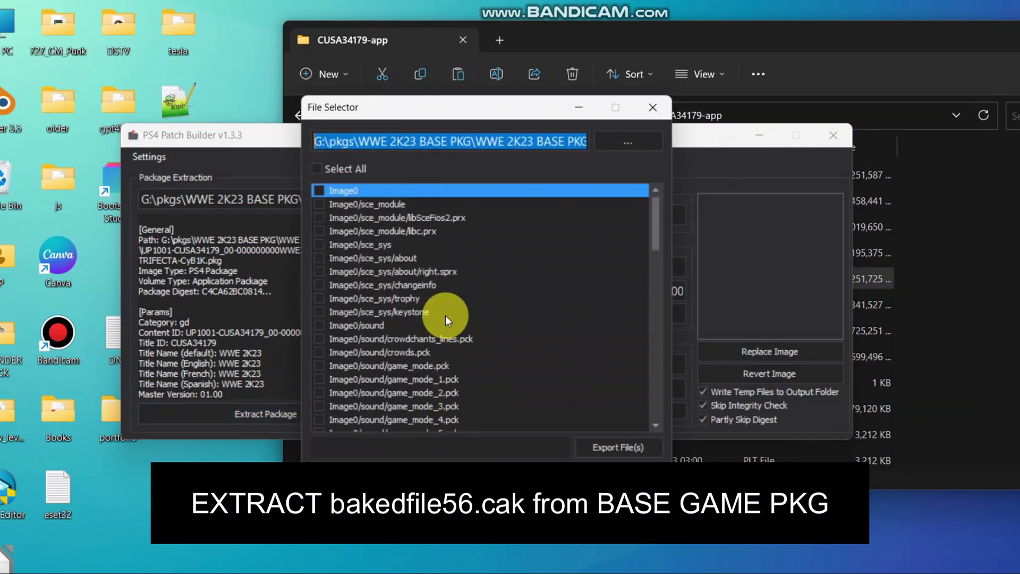
{"action": "left_click_drag", "start_coordinate": [655, 225], "coordinate": [673, 280]}
{"action": "scroll", "coordinate": [660, 324], "scroll_direction": "down", "scroll_amount": 1}
{"action": "scroll", "coordinate": [660, 327], "scroll_direction": "down", "scroll_amount": 2}
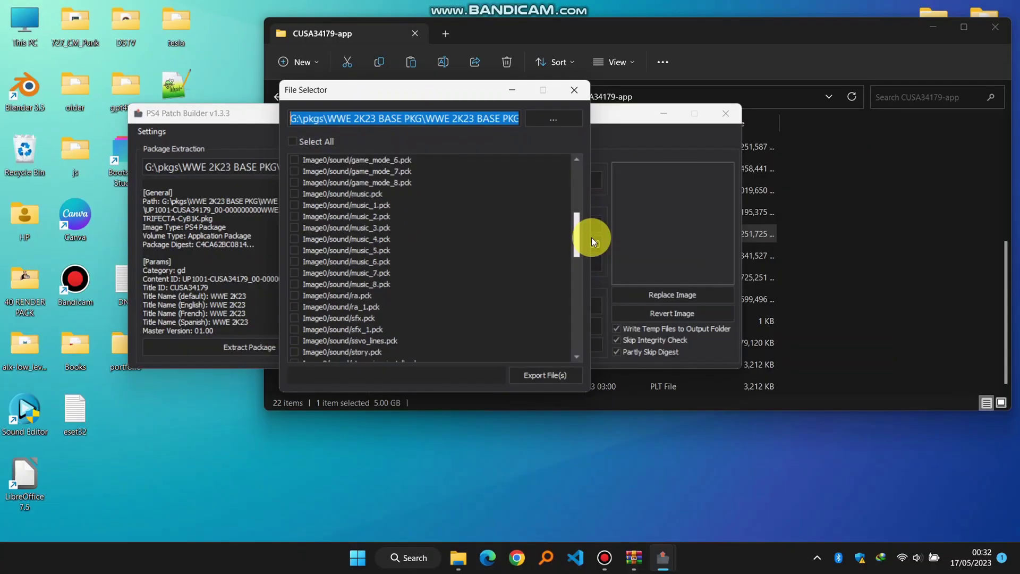
{"action": "left_click_drag", "start_coordinate": [591, 237], "coordinate": [601, 209]}
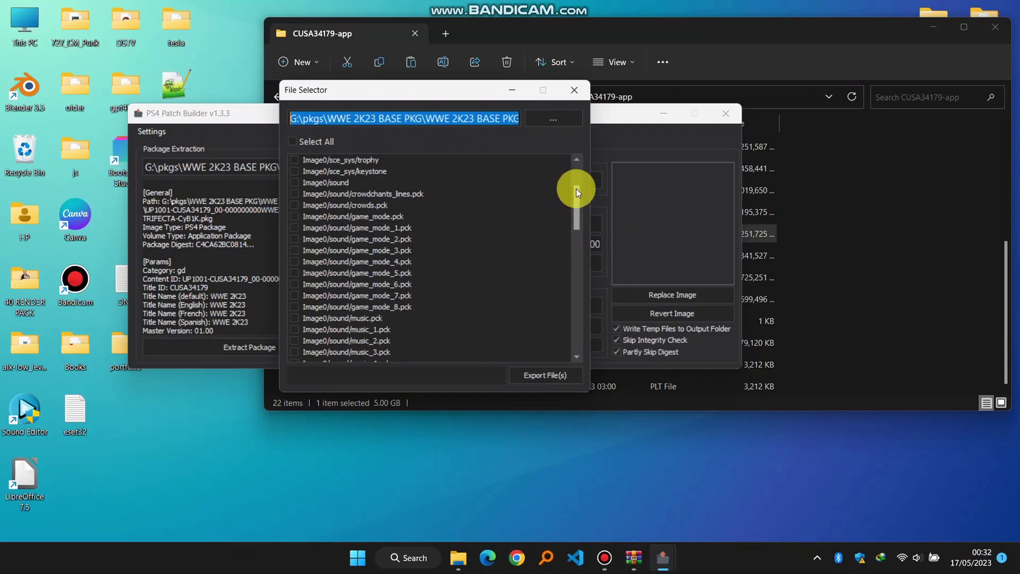
{"action": "left_click_drag", "start_coordinate": [577, 192], "coordinate": [578, 259]}
{"action": "left_click", "coordinate": [365, 273]}
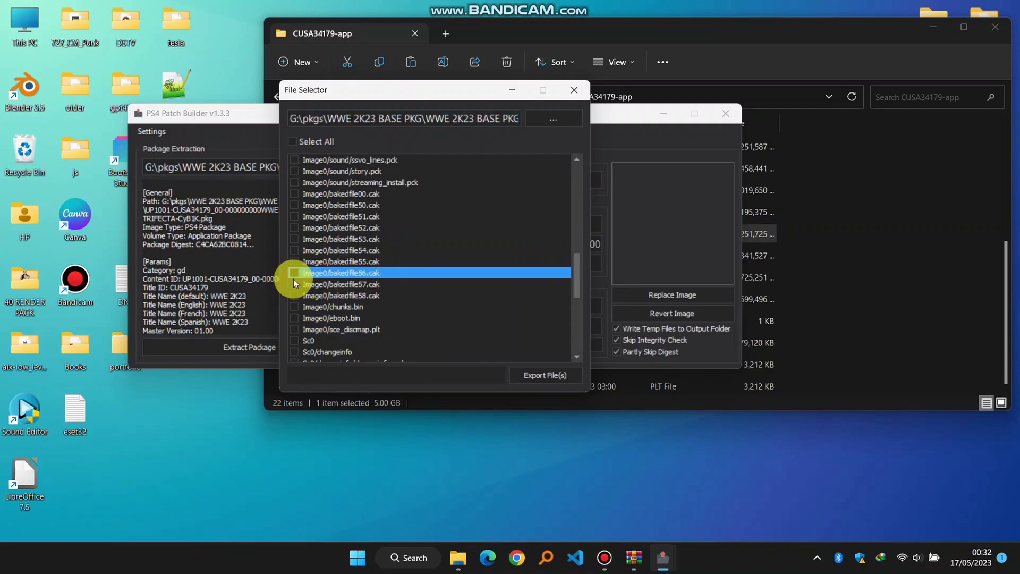
{"action": "left_click", "coordinate": [536, 374]}
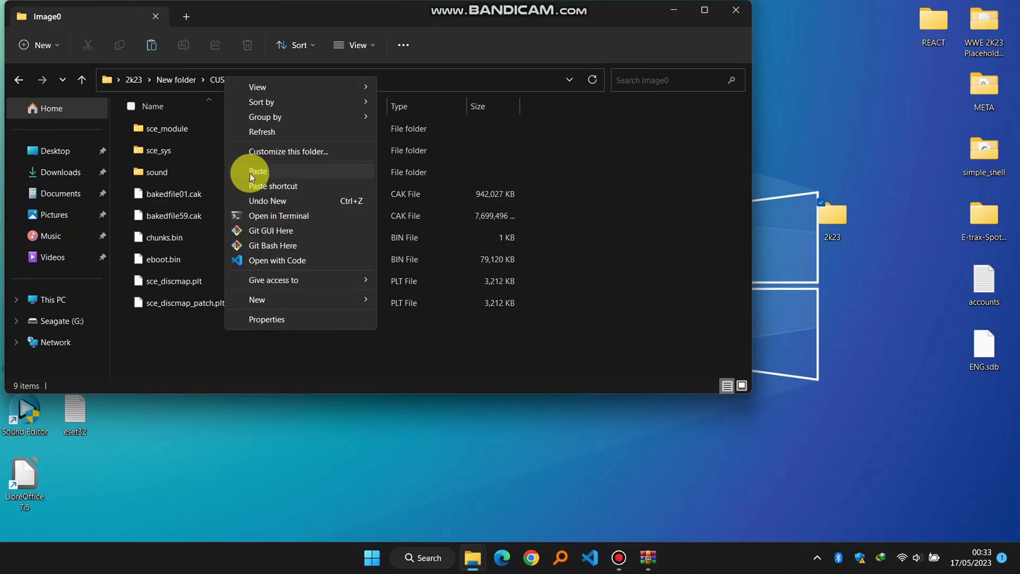
Paste the copied bakedfile56.cak into the CUSA34179-patch\Image0 folder.
{"action": "left_click", "coordinate": [252, 171]}
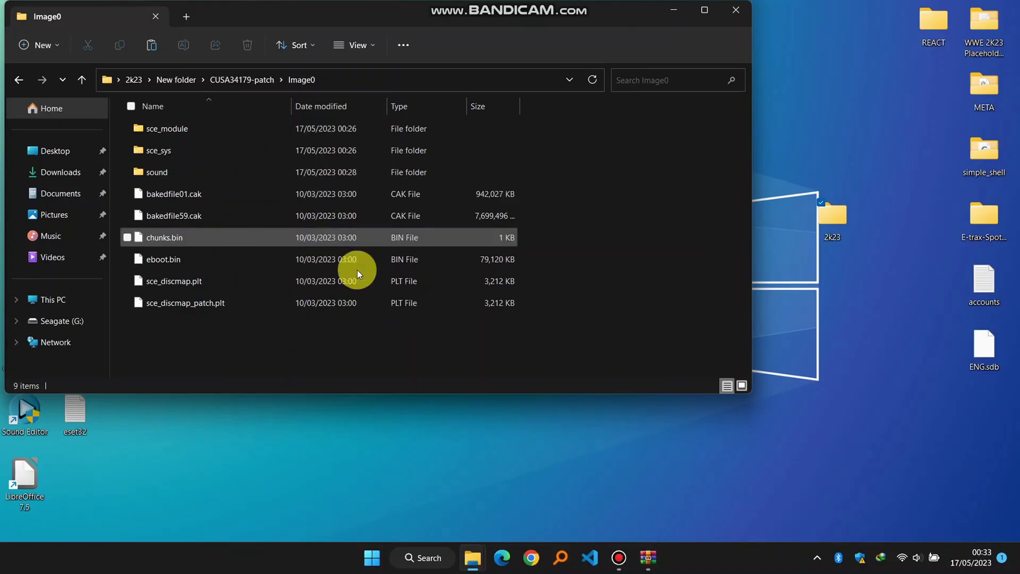
{"action": "left_click_drag", "start_coordinate": [428, 145], "coordinate": [599, 163]}
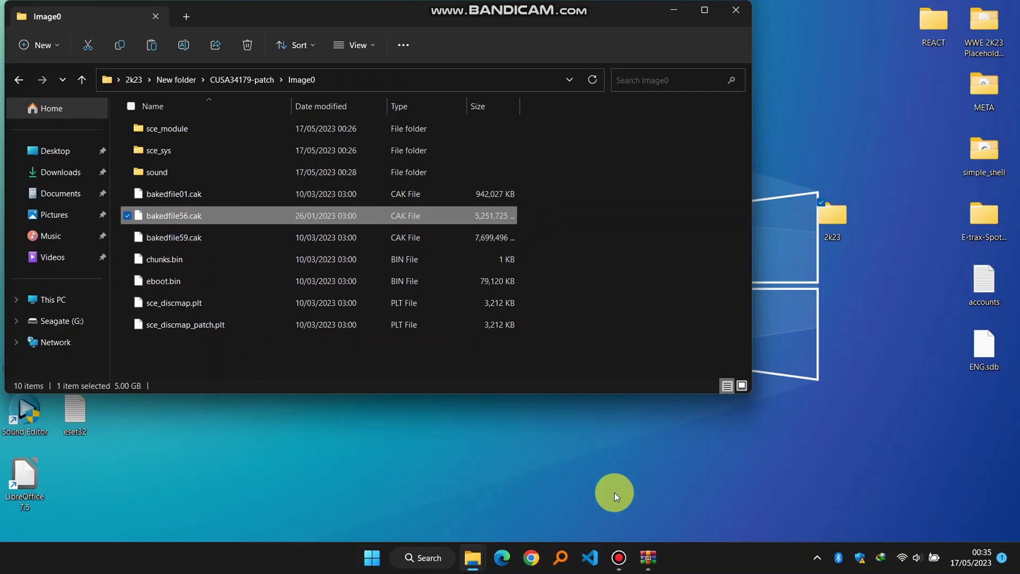
Launch CakeTools from the desktop's 2k23\tools\CakeToolsv1.01.2p109\release folder, keeping the Image0 window visible beside it.
{"action": "double_click", "coordinate": [846, 217]}
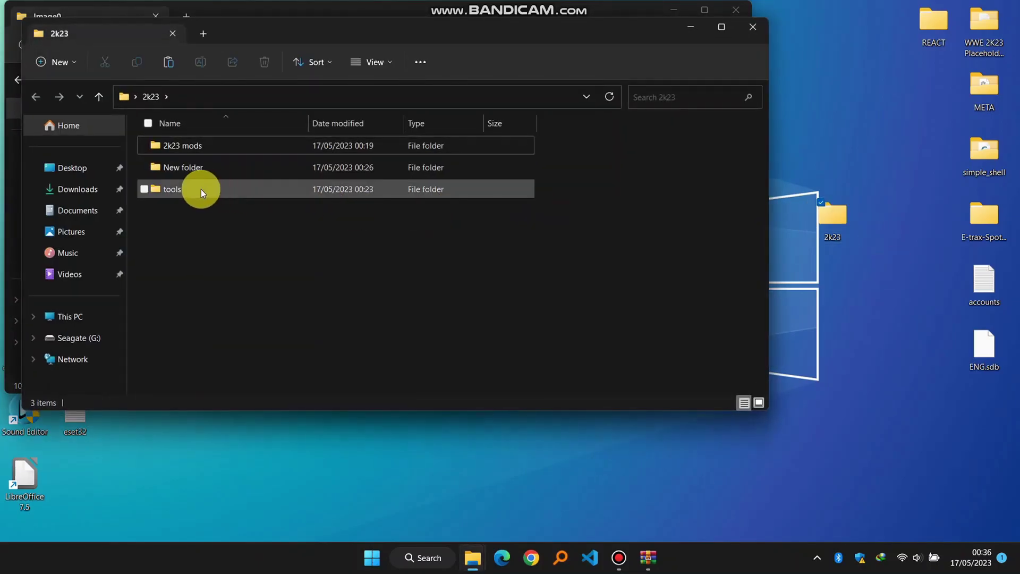
{"action": "double_click", "coordinate": [202, 190]}
{"action": "double_click", "coordinate": [185, 146]}
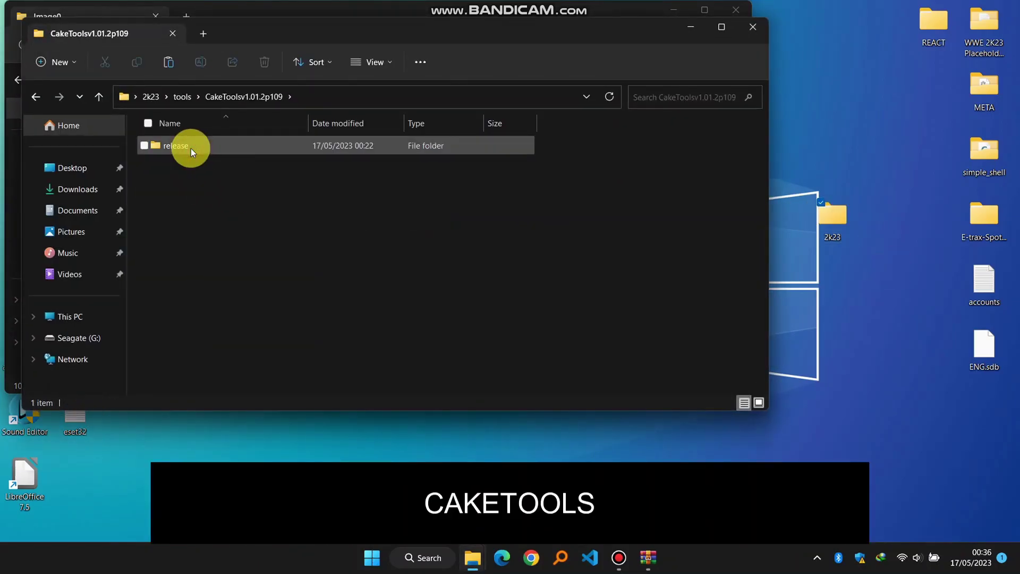
{"action": "double_click", "coordinate": [191, 148]}
{"action": "left_click_drag", "start_coordinate": [281, 28], "coordinate": [705, 47]}
{"action": "scroll", "coordinate": [537, 255], "scroll_direction": "down", "scroll_amount": 10}
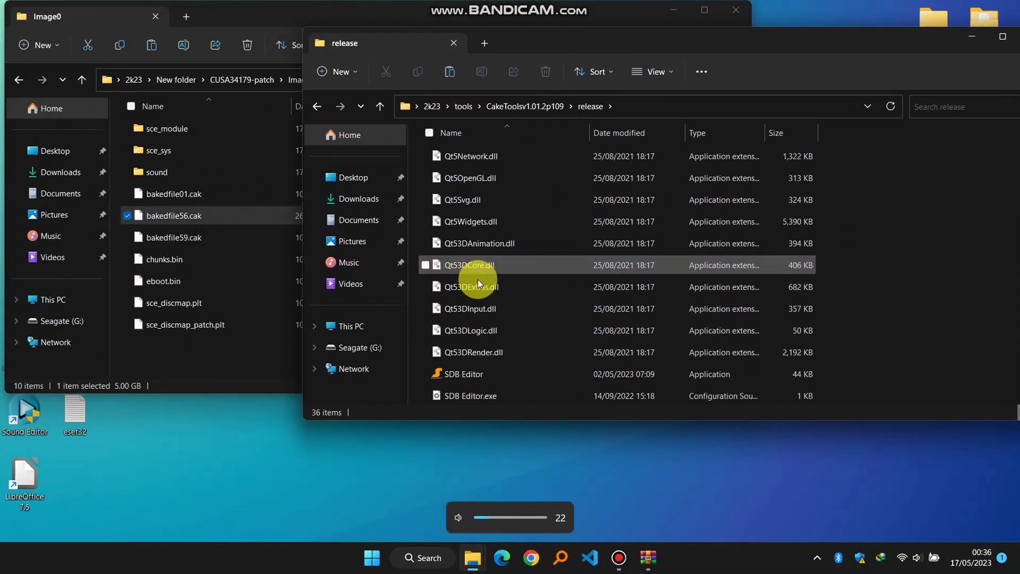
{"action": "scroll", "coordinate": [464, 340], "scroll_direction": "up", "scroll_amount": 5}
{"action": "double_click", "coordinate": [474, 215]}
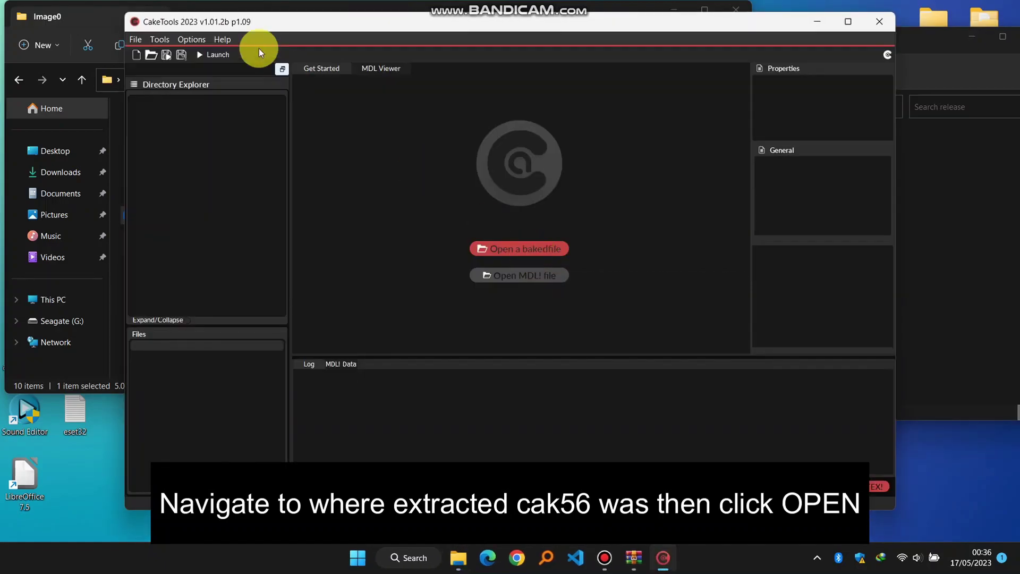
Open bakedfile56.cak from Desktop\2k23\New folder\CUSA34179-patch\Image0 in CakeTools.
{"action": "left_click", "coordinate": [140, 39]}
{"action": "left_click", "coordinate": [160, 64]}
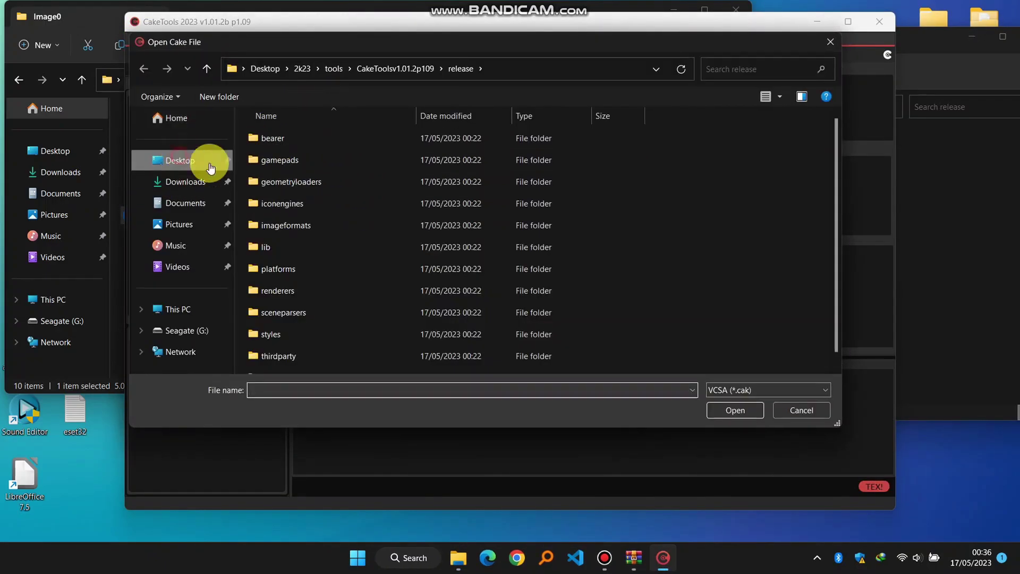
{"action": "left_click", "coordinate": [180, 159]}
{"action": "double_click", "coordinate": [273, 137]}
{"action": "double_click", "coordinate": [292, 160]}
{"action": "double_click", "coordinate": [296, 140]}
{"action": "double_click", "coordinate": [269, 139]}
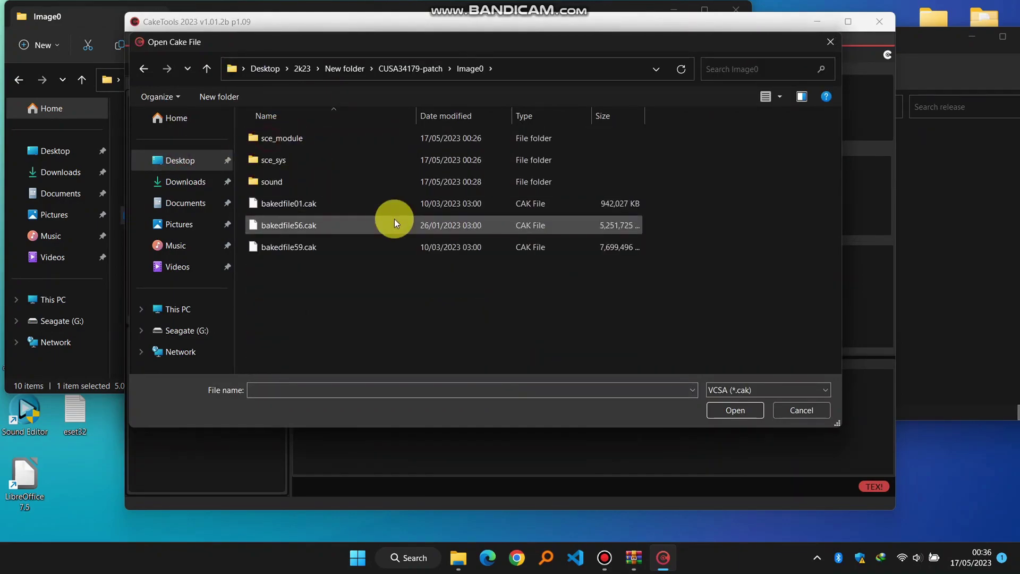
{"action": "double_click", "coordinate": [304, 224]}
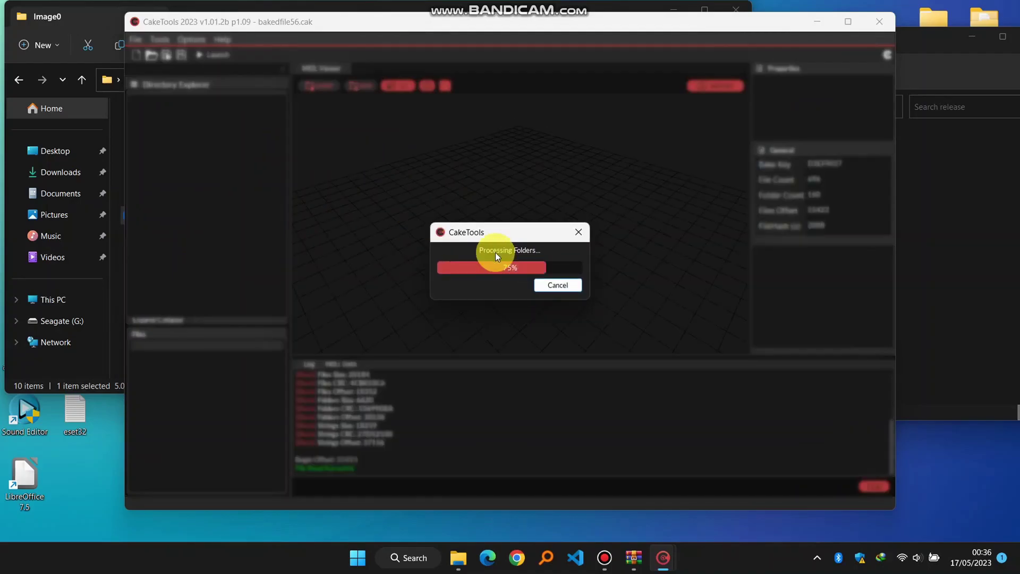
Examine the contents of the Movies/Showcase/2K23 folder in the baked file and collapse the directory tree again.
{"action": "left_click", "coordinate": [135, 102]}
{"action": "left_click", "coordinate": [164, 114]}
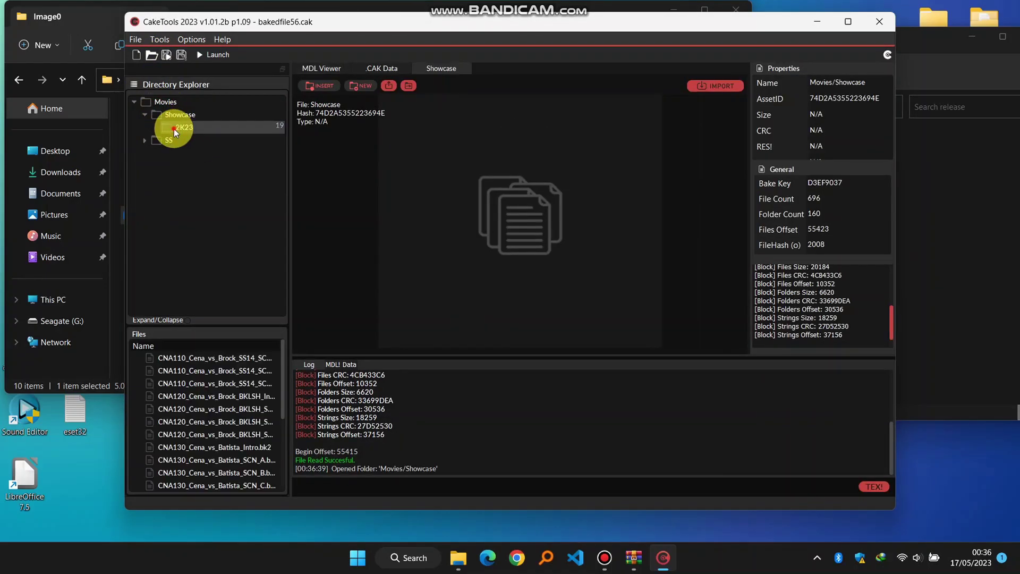
{"action": "left_click", "coordinate": [171, 127]}
{"action": "left_click", "coordinate": [145, 114]}
{"action": "left_click", "coordinate": [134, 102]}
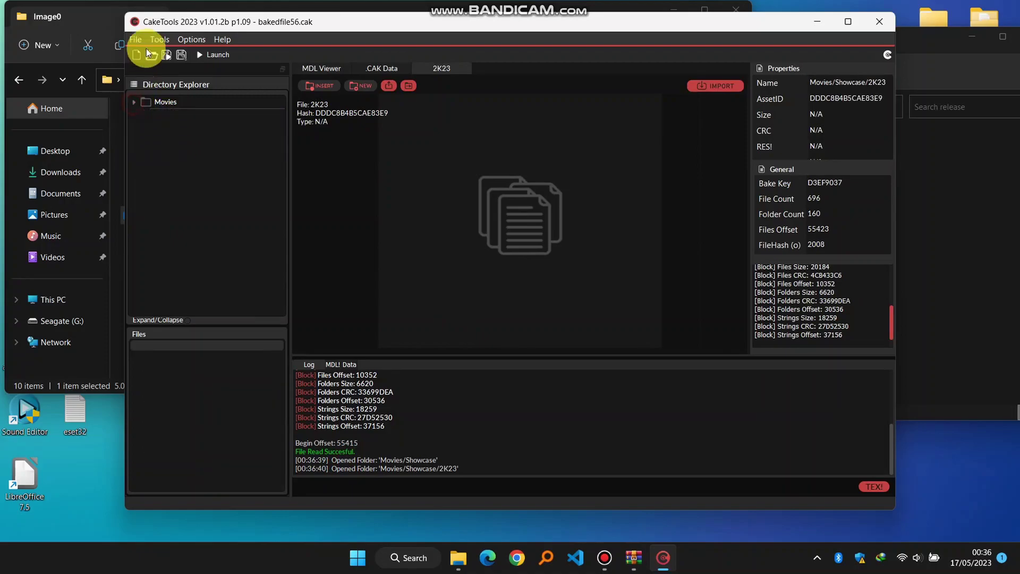
Extract all files of bakedfile56.cak into the CUSA34179-patch\Image0 folder and dismiss the completion message.
{"action": "left_click", "coordinate": [135, 40]}
{"action": "mouse_move", "coordinate": [167, 40]}
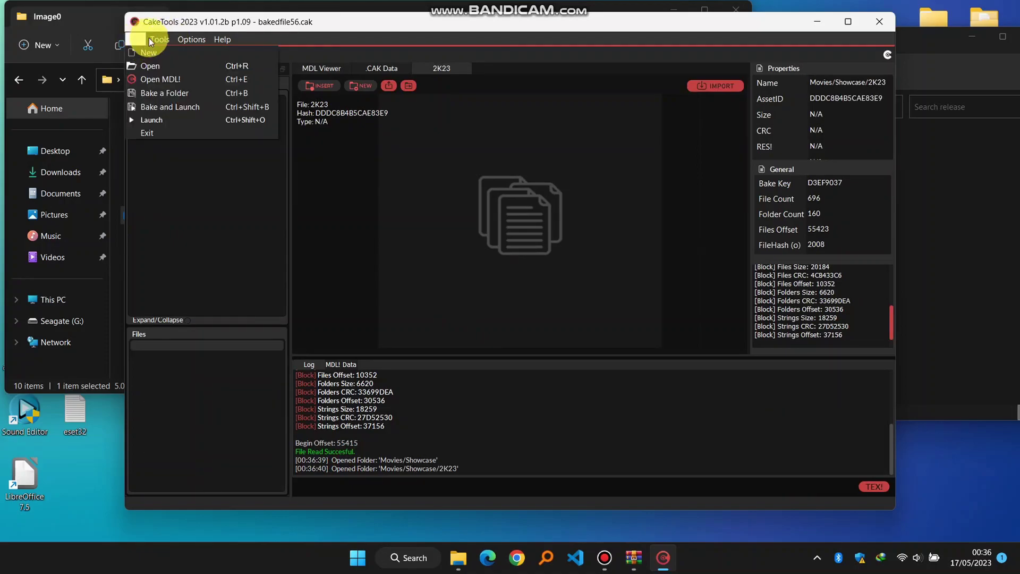
{"action": "left_click", "coordinate": [170, 80]}
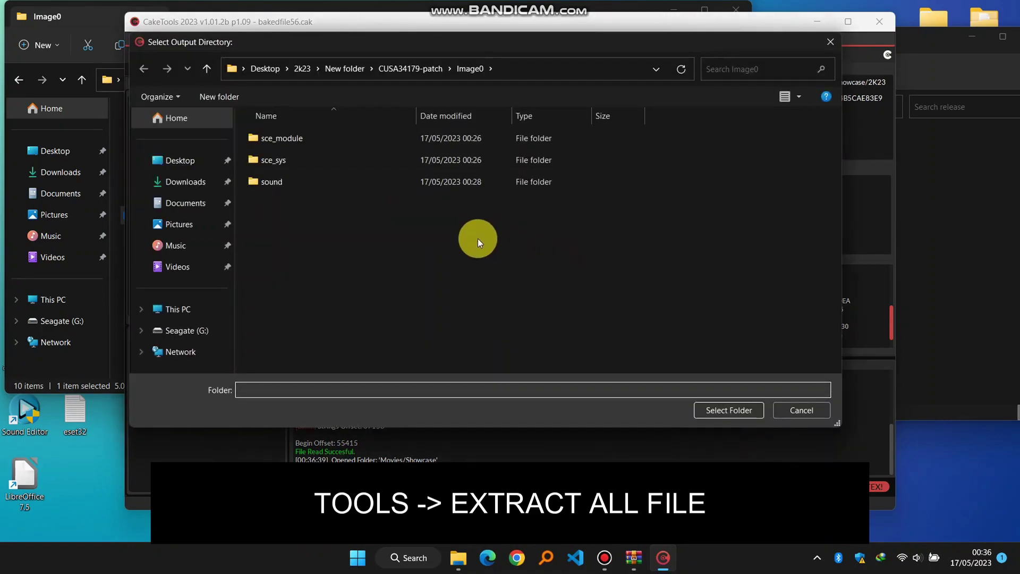
{"action": "left_click", "coordinate": [736, 413]}
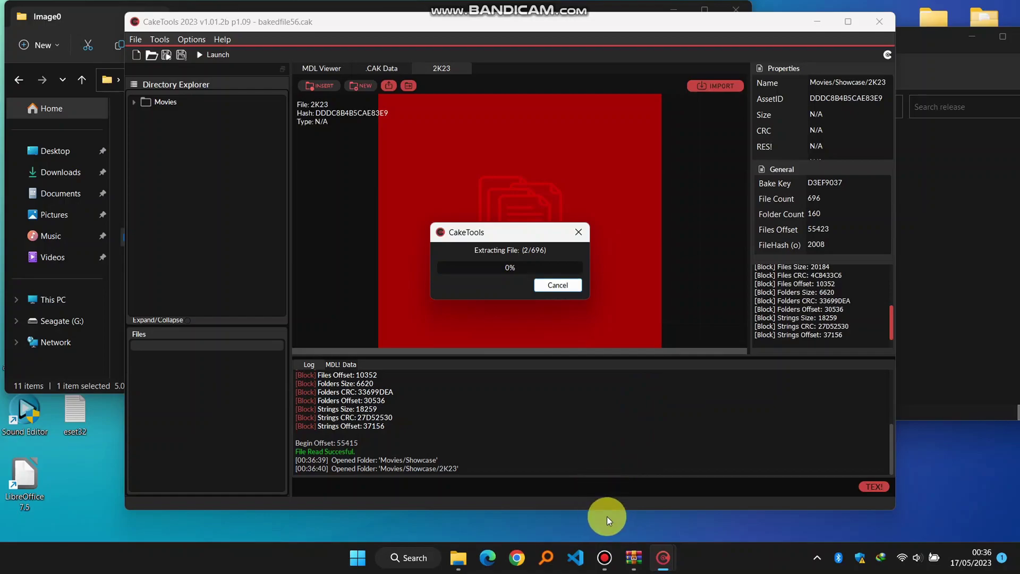
{"action": "left_click", "coordinate": [604, 556]}
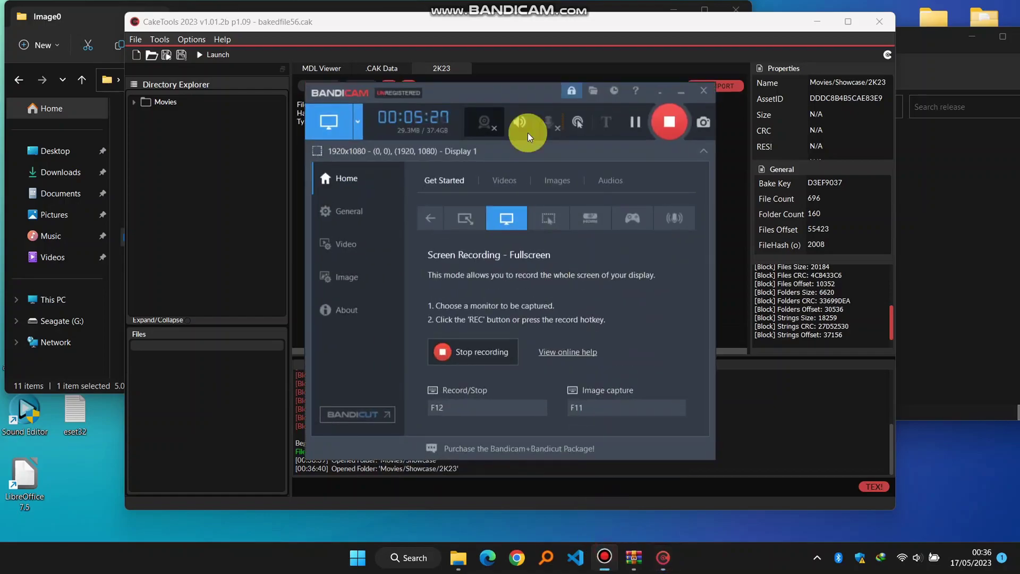
{"action": "left_click", "coordinate": [635, 128]}
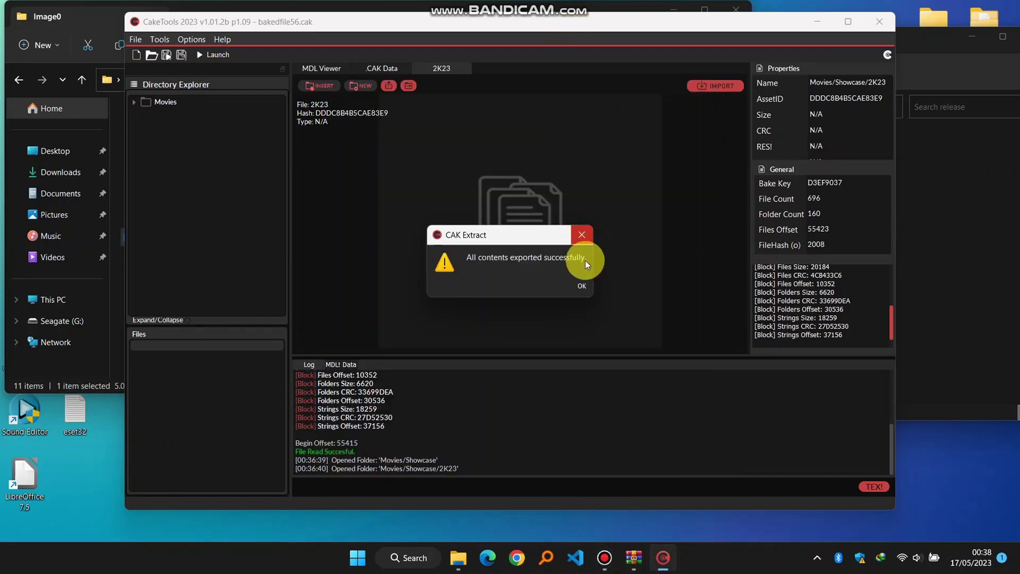
{"action": "left_click", "coordinate": [584, 283]}
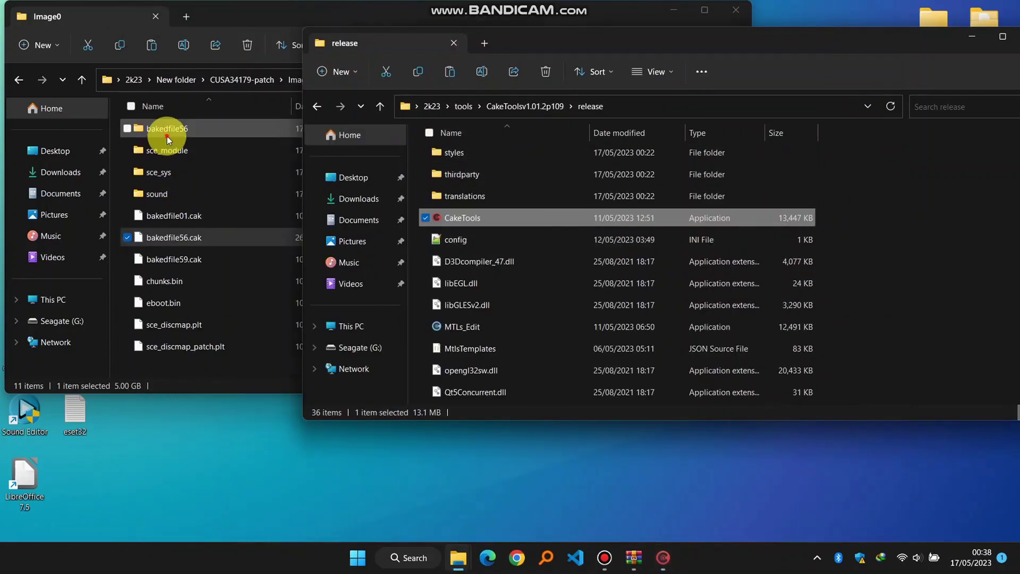
Open the extracted bakedfile56 folder inside Image0 and close the CakeTools release folder window.
{"action": "double_click", "coordinate": [169, 132]}
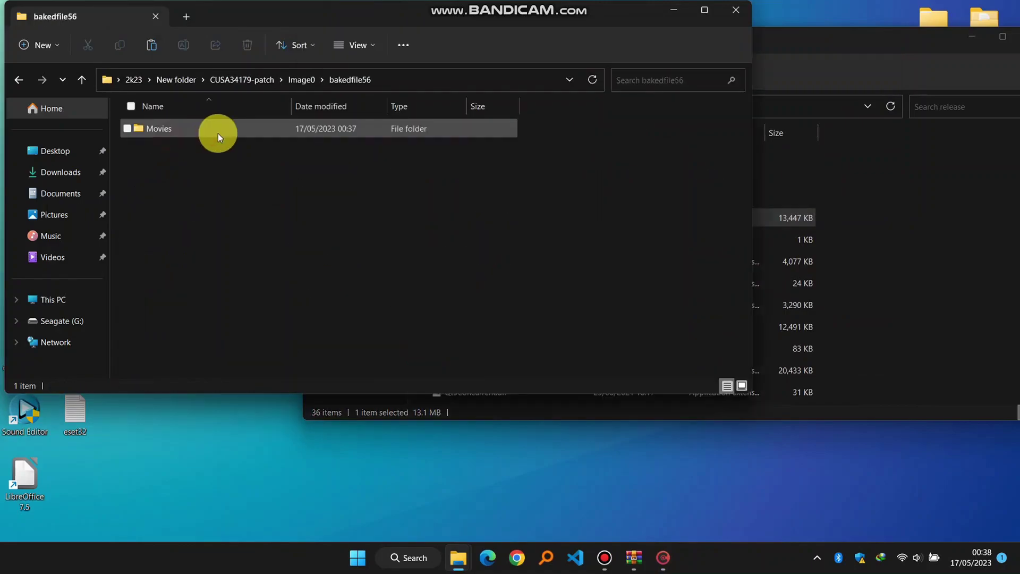
{"action": "left_click_drag", "start_coordinate": [844, 47], "coordinate": [595, 56]}
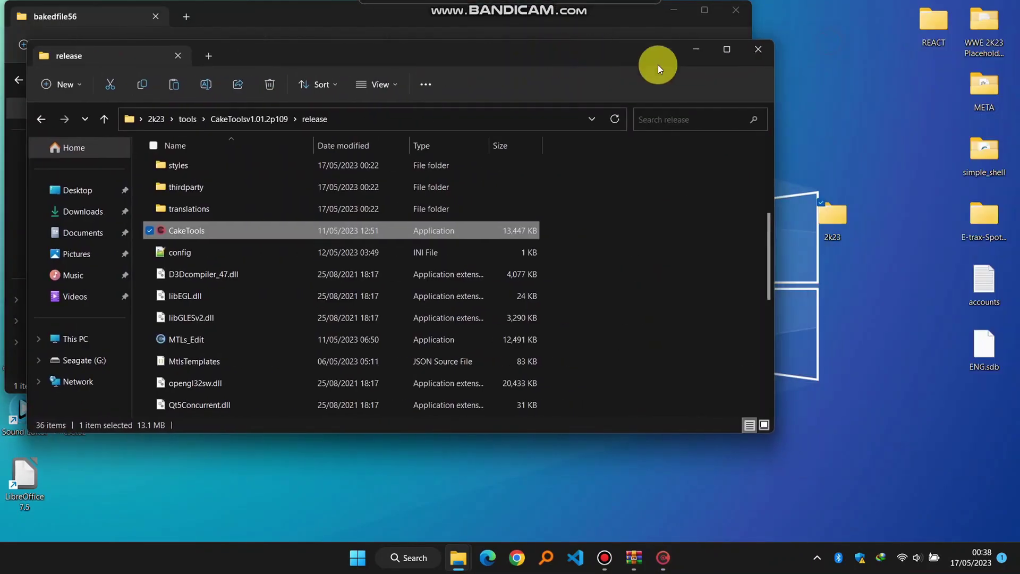
{"action": "left_click", "coordinate": [758, 46]}
Open the 2k23 mods folder from the desktop's 2k23 folder in a second window beside the bakedfile56 folder.
{"action": "double_click", "coordinate": [849, 222]}
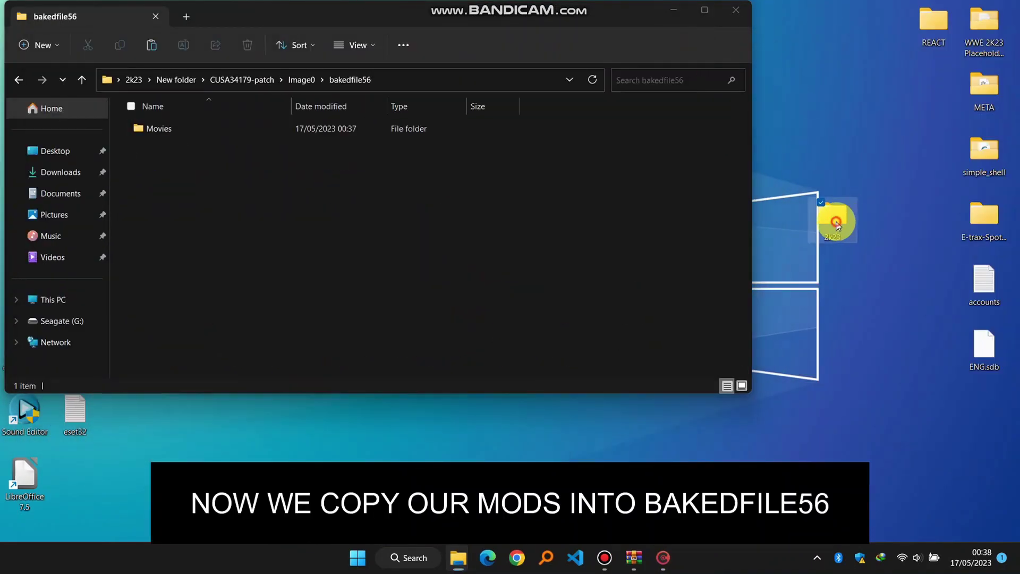
{"action": "left_click_drag", "start_coordinate": [329, 68], "coordinate": [457, 67]}
{"action": "left_click_drag", "start_coordinate": [627, 77], "coordinate": [863, 87]}
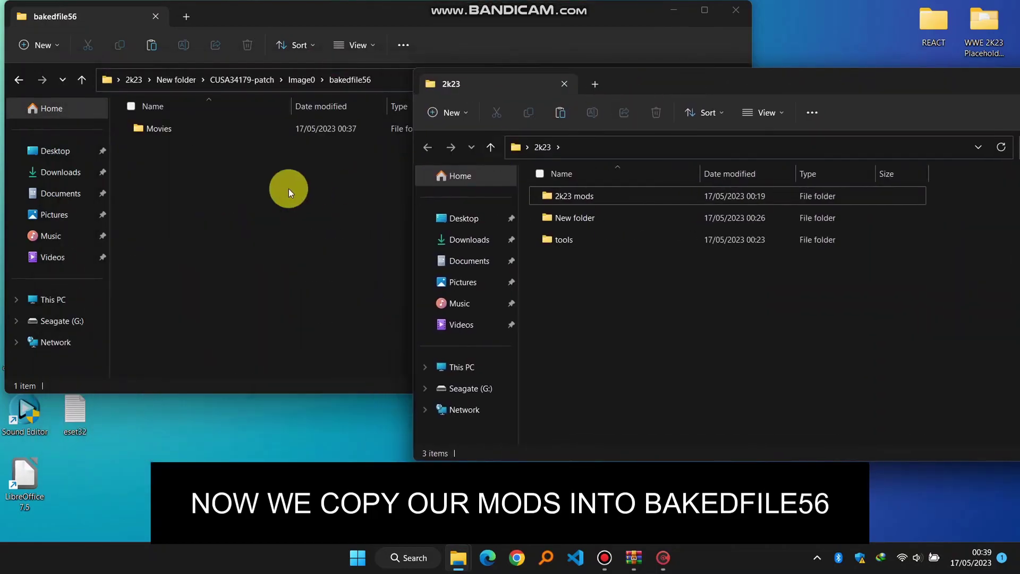
{"action": "double_click", "coordinate": [600, 199]}
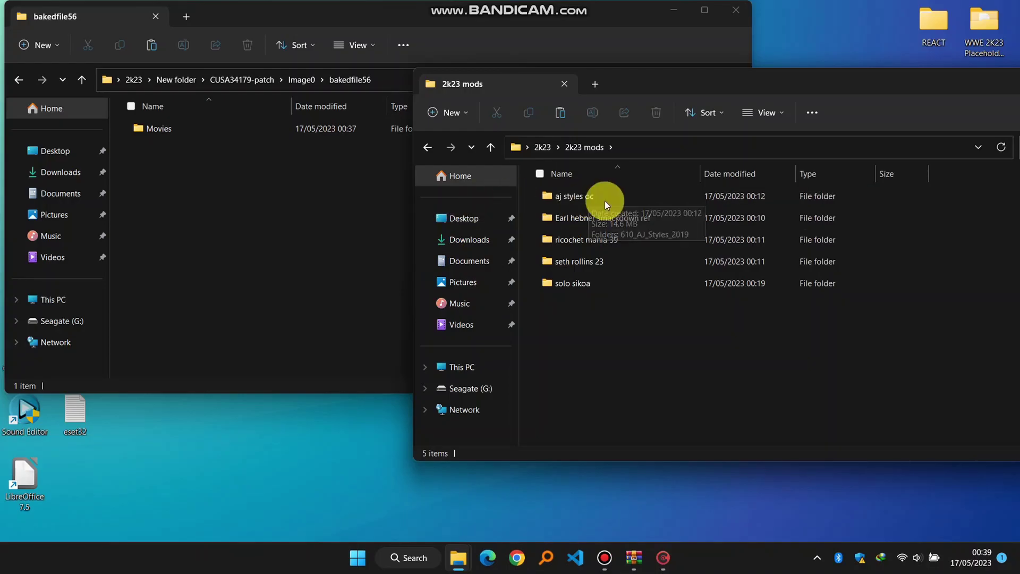
Create a folder named Characters inside the bakedfile56 folder.
{"action": "right_click", "coordinate": [213, 161]}
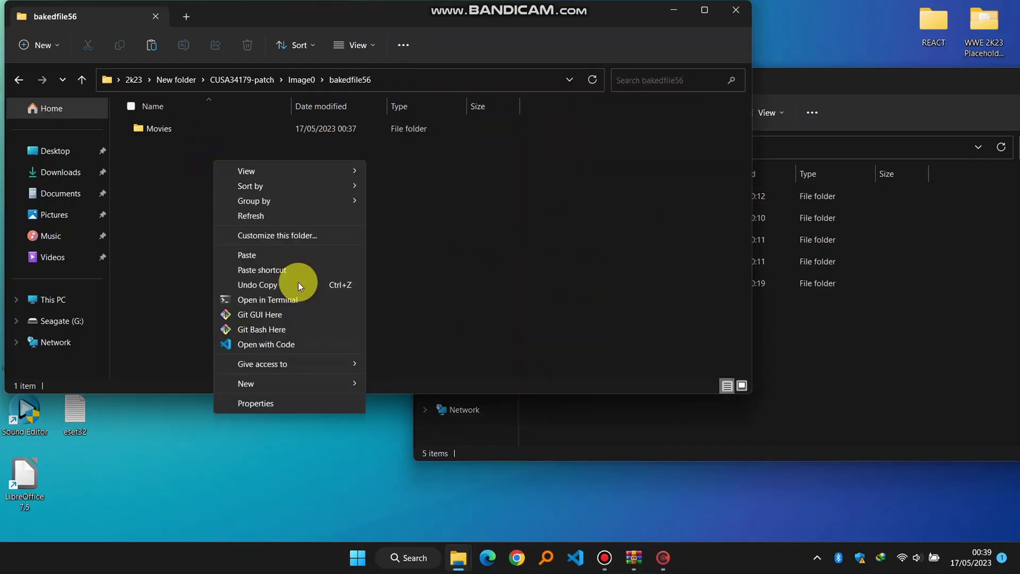
{"action": "mouse_move", "coordinate": [351, 384]}
{"action": "left_click", "coordinate": [389, 385]}
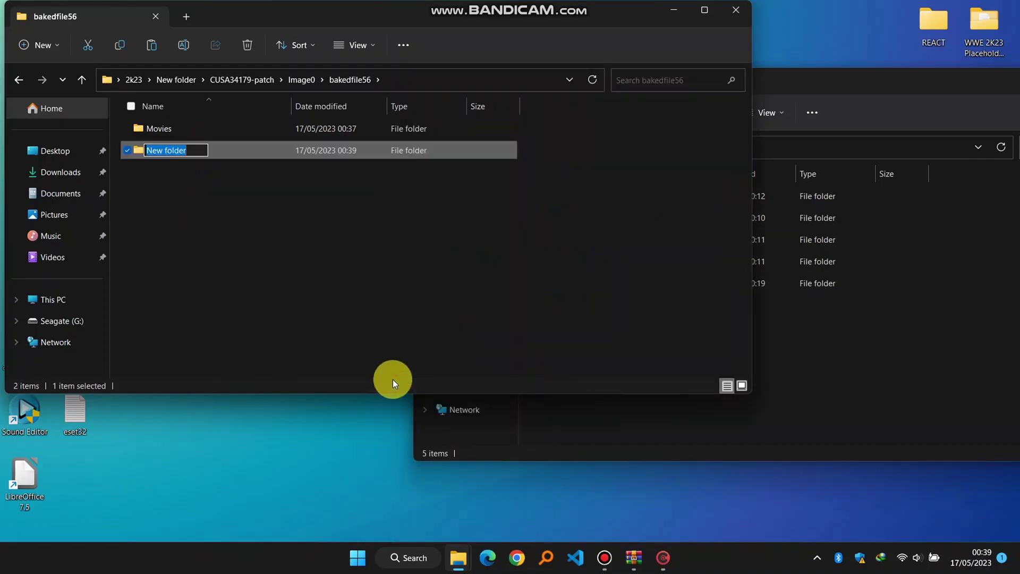
{"action": "key", "text": "Caps_Lock"}
{"action": "type", "text": "Cha"}
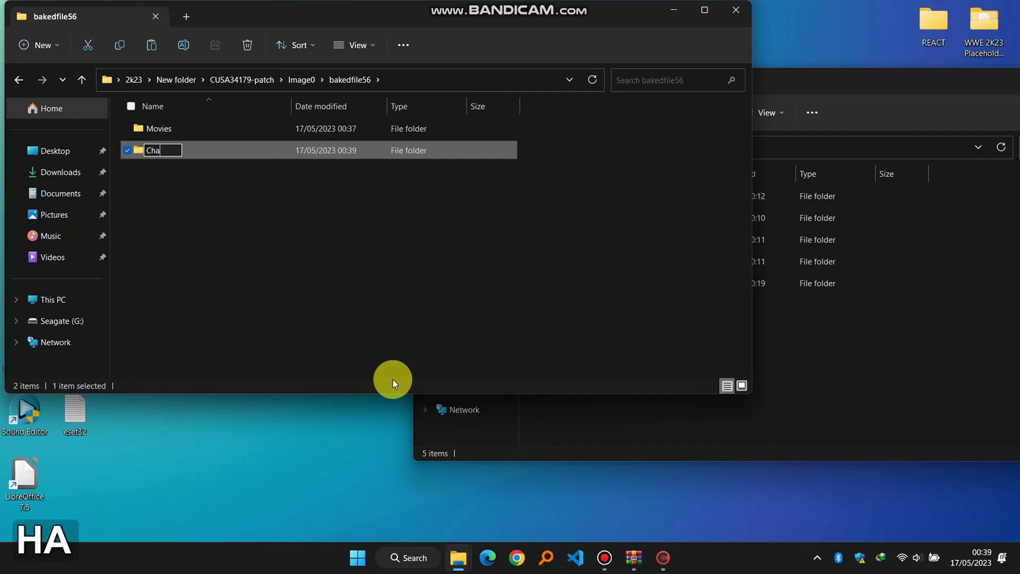
{"action": "type", "text": "racters"}
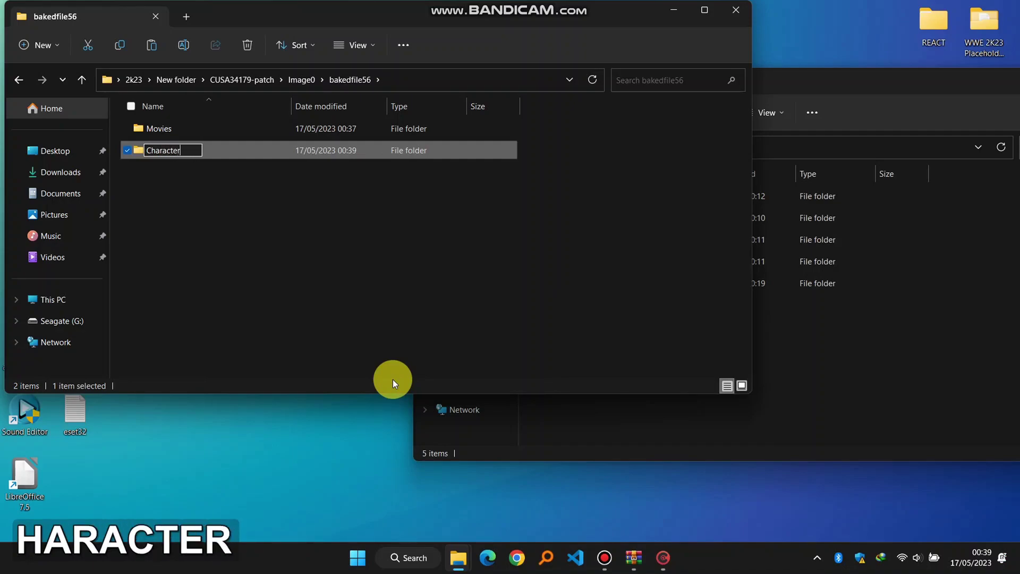
{"action": "key", "text": "Return"}
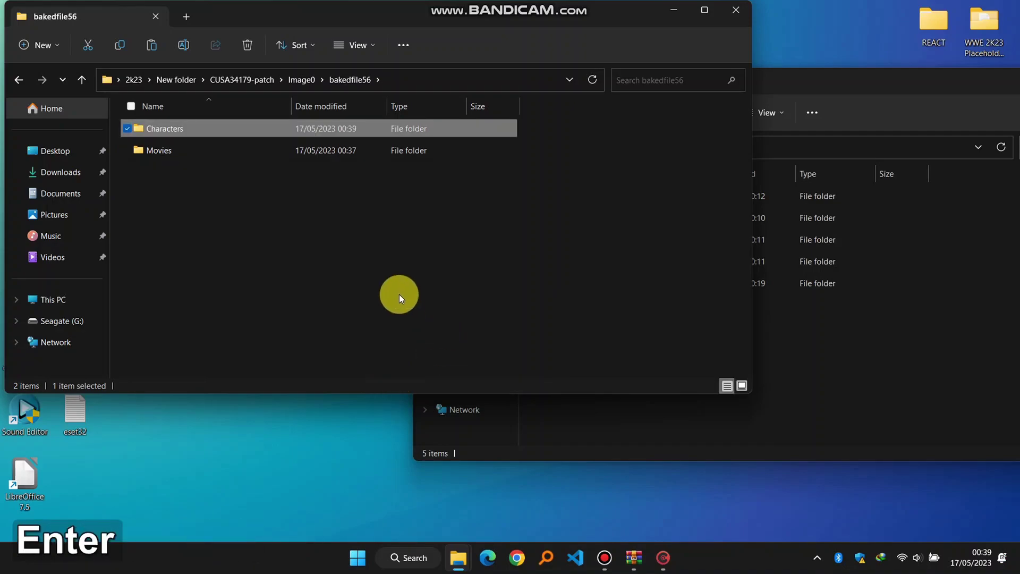
{"action": "left_click", "coordinate": [396, 271]}
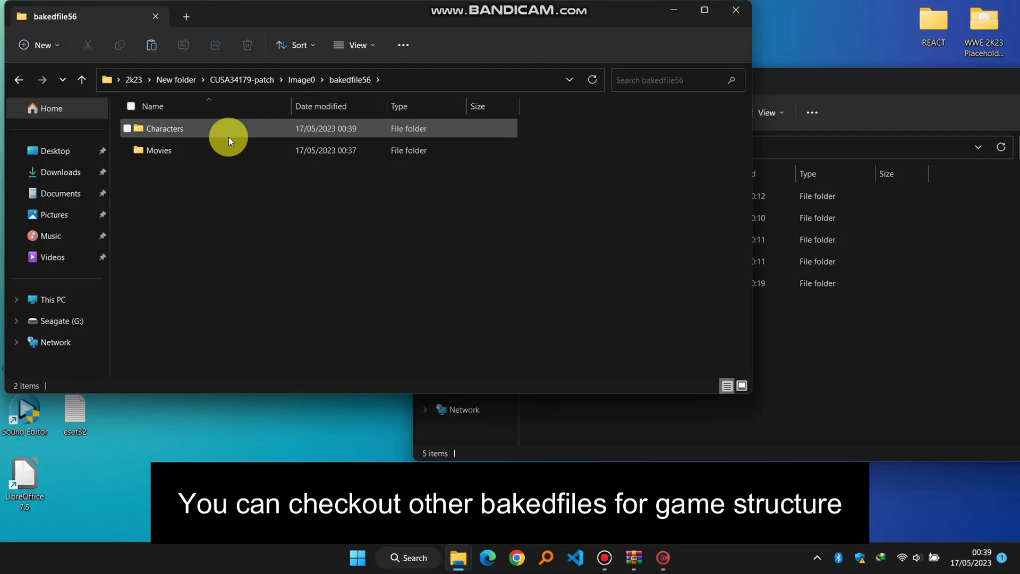
Copy the 610_AJ_Styles_2019 folder from the aj styles oc mod folder into the Characters folder of bakedfile56.
{"action": "double_click", "coordinate": [174, 128]}
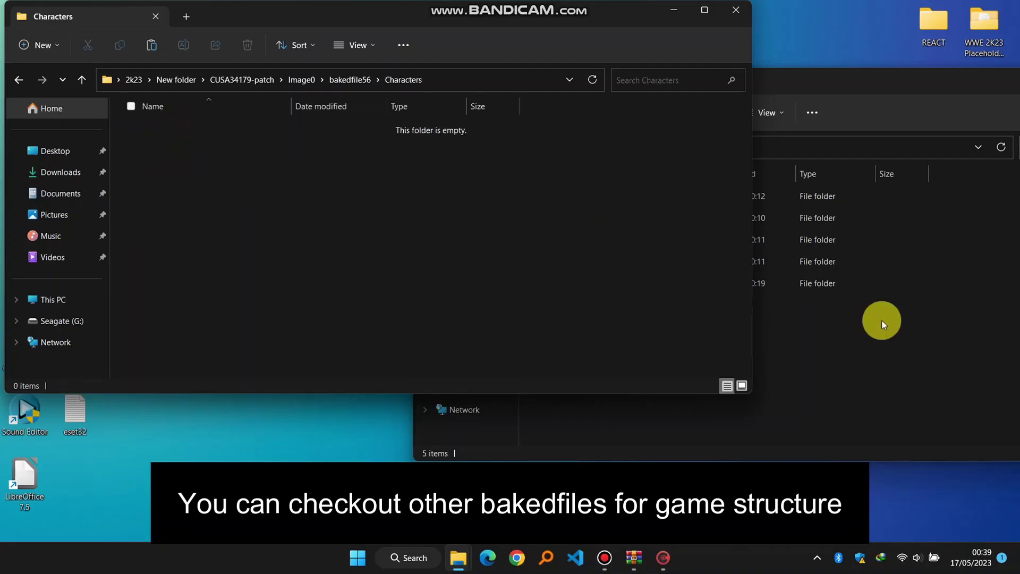
{"action": "left_click", "coordinate": [897, 326]}
{"action": "double_click", "coordinate": [588, 197]}
{"action": "double_click", "coordinate": [611, 197]}
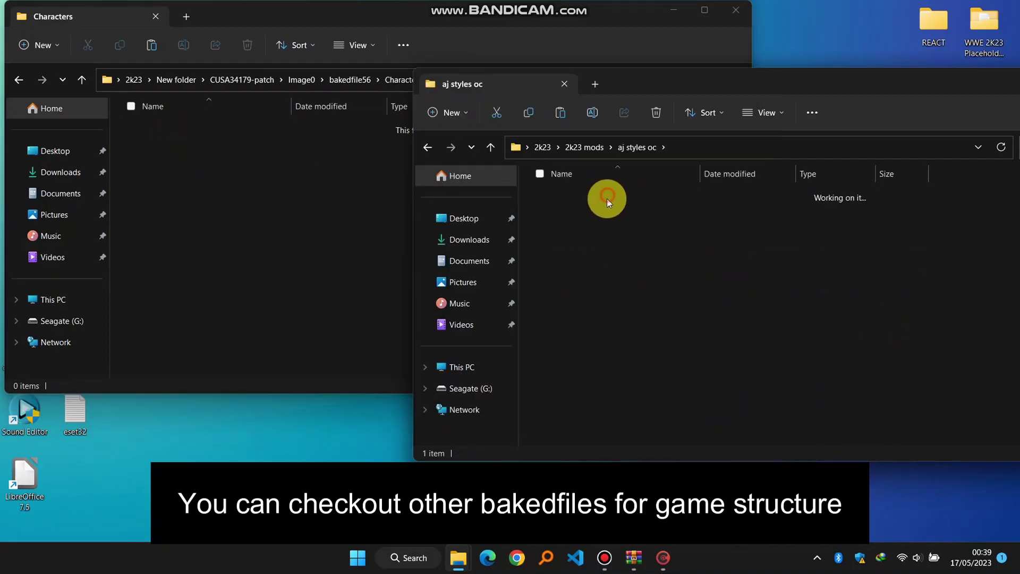
{"action": "left_click", "coordinate": [638, 147]}
{"action": "left_click_drag", "start_coordinate": [592, 196], "coordinate": [296, 202]}
{"action": "left_click", "coordinate": [330, 232]}
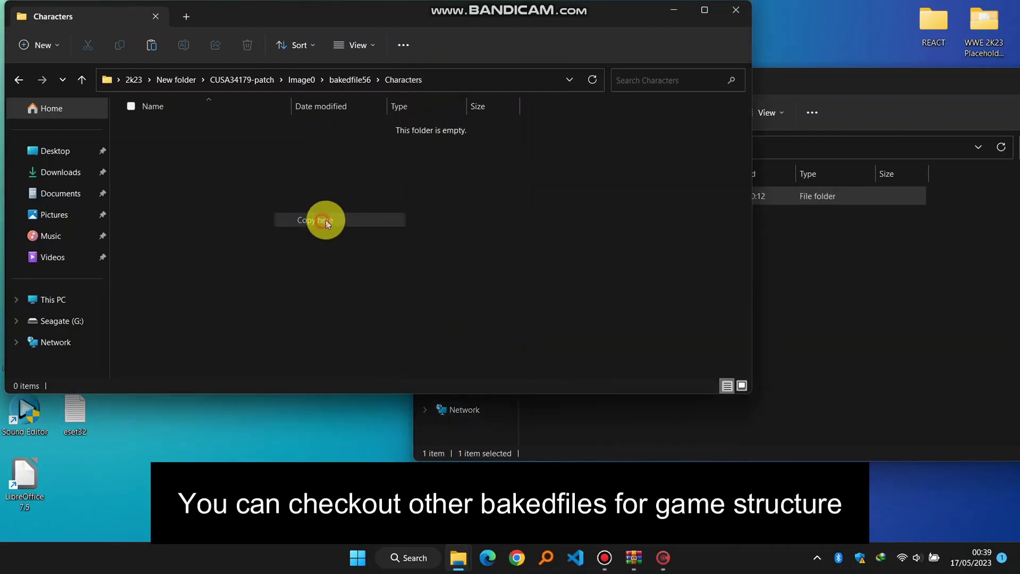
Extract 255_Referee_90_2019 from its zip in the Earl hebner smackdown ref folder into the Characters folder and dismiss the archive window.
{"action": "left_click", "coordinate": [852, 284]}
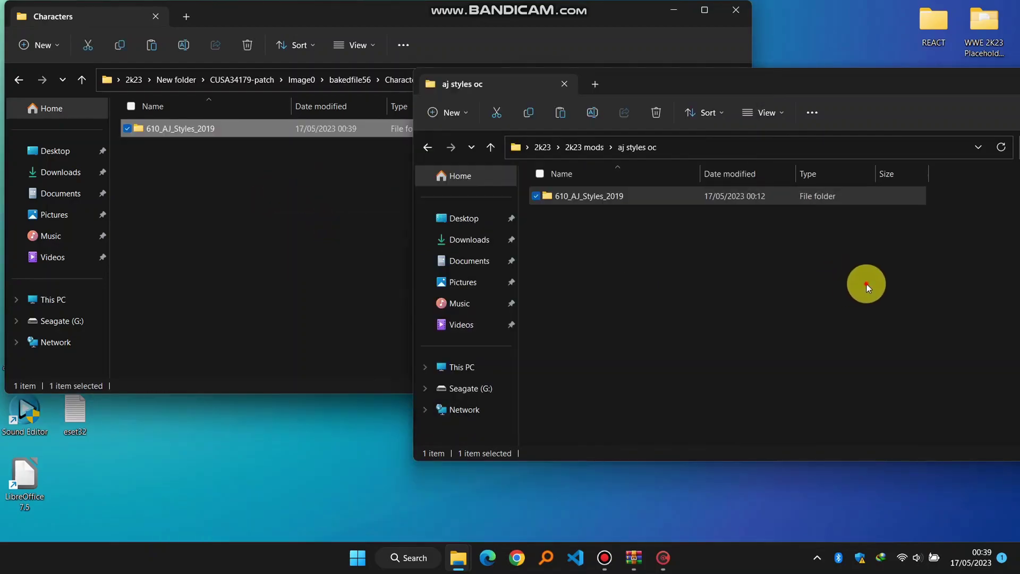
{"action": "left_click", "coordinate": [606, 145]}
{"action": "double_click", "coordinate": [594, 217]}
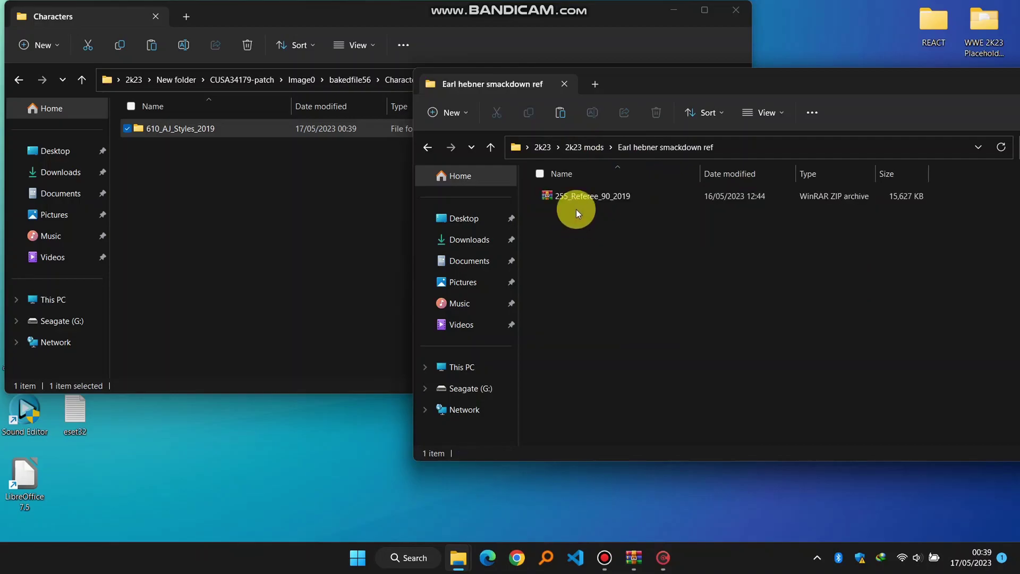
{"action": "left_click", "coordinate": [576, 197]}
{"action": "double_click", "coordinate": [578, 192]}
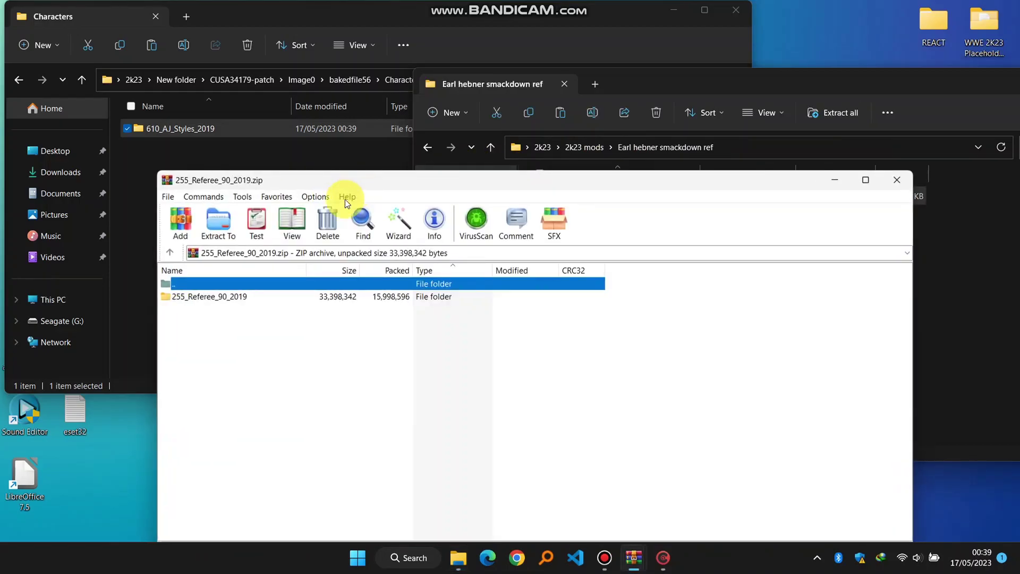
{"action": "left_click_drag", "start_coordinate": [177, 296], "coordinate": [139, 259]}
{"action": "left_click", "coordinate": [834, 179]}
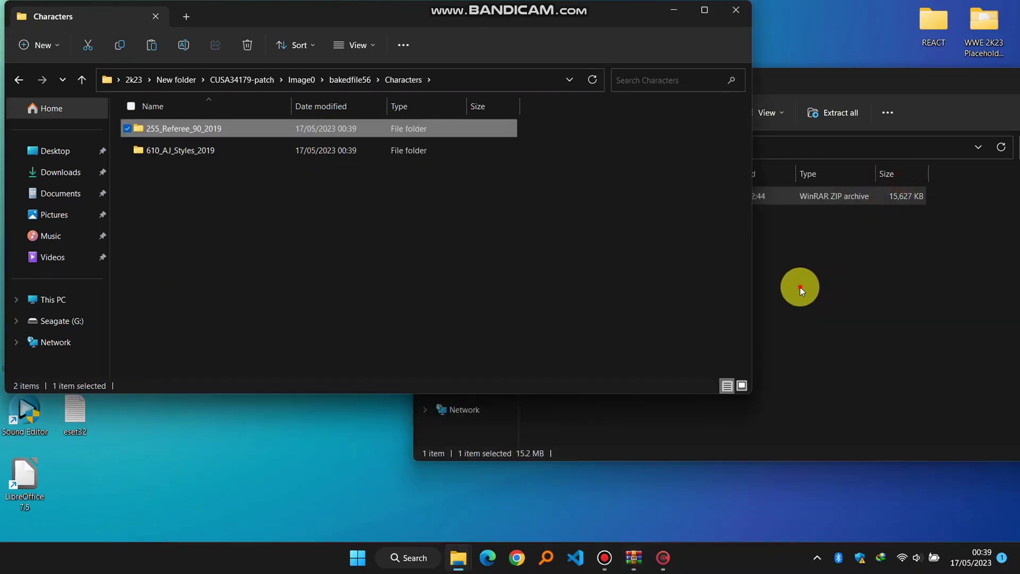
Extract the 806_Ricochet_2019 folder from Ricochet Mania 39.zip into the Characters folder and close the archive.
{"action": "left_click", "coordinate": [800, 289]}
{"action": "left_click", "coordinate": [581, 145]}
{"action": "double_click", "coordinate": [595, 239]}
{"action": "left_click", "coordinate": [565, 198]}
{"action": "double_click", "coordinate": [565, 197]}
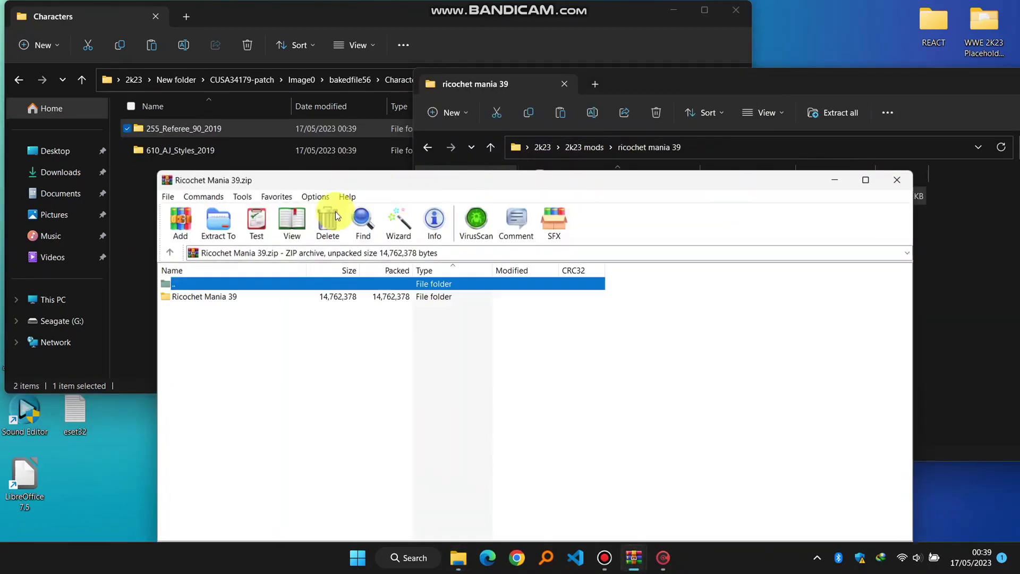
{"action": "left_click_drag", "start_coordinate": [230, 295], "coordinate": [141, 277]}
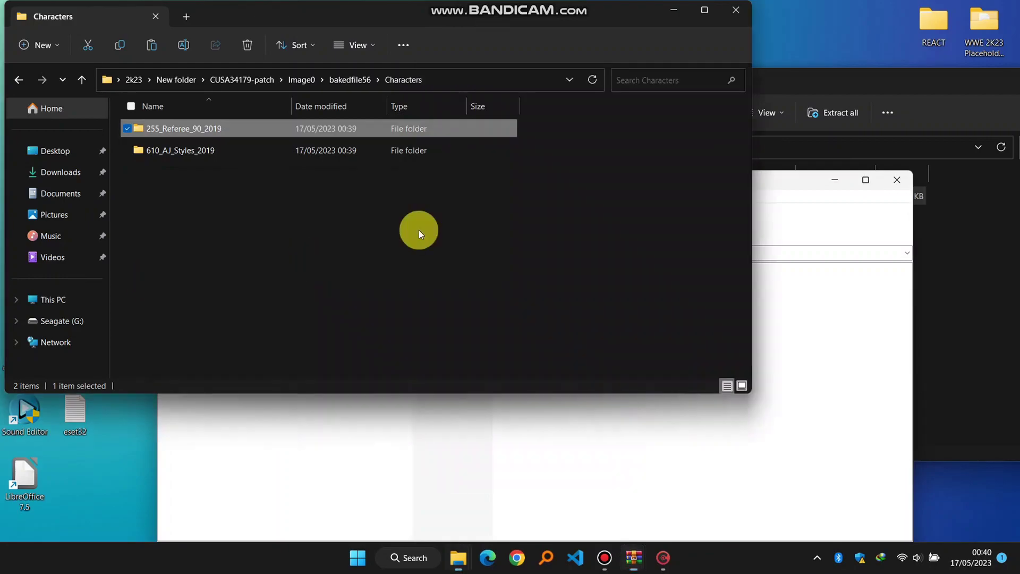
{"action": "left_click", "coordinate": [896, 179]}
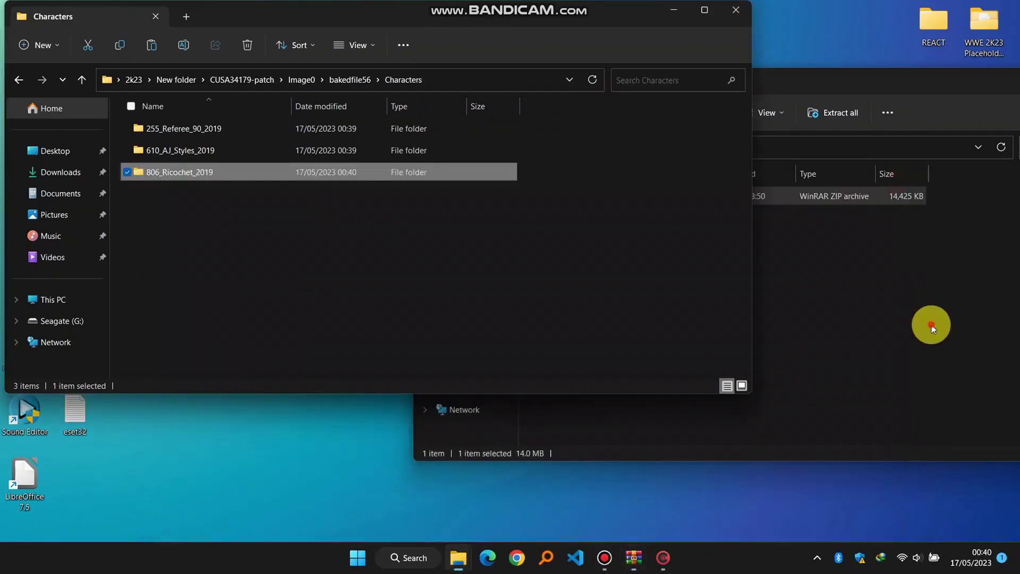
Extract the 369_Seth_Rollins_2019 folder from the Seth Rollins '23 archive into the Characters folder and close the archive.
{"action": "left_click", "coordinate": [931, 324]}
{"action": "double_click", "coordinate": [588, 281]}
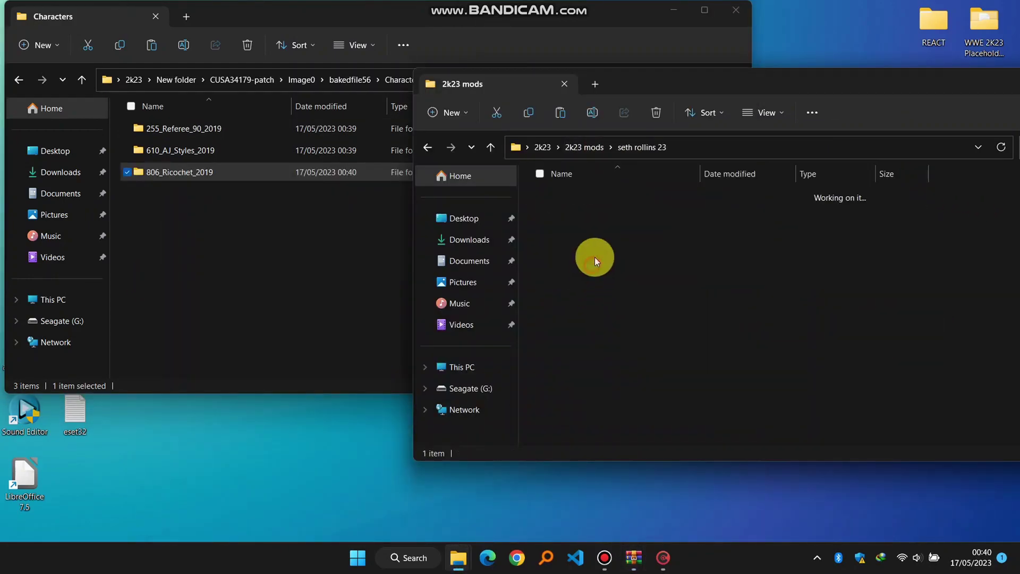
{"action": "left_click", "coordinate": [584, 196]}
{"action": "double_click", "coordinate": [592, 201]}
{"action": "left_click", "coordinate": [178, 296]}
{"action": "left_click_drag", "start_coordinate": [177, 296], "coordinate": [150, 285]}
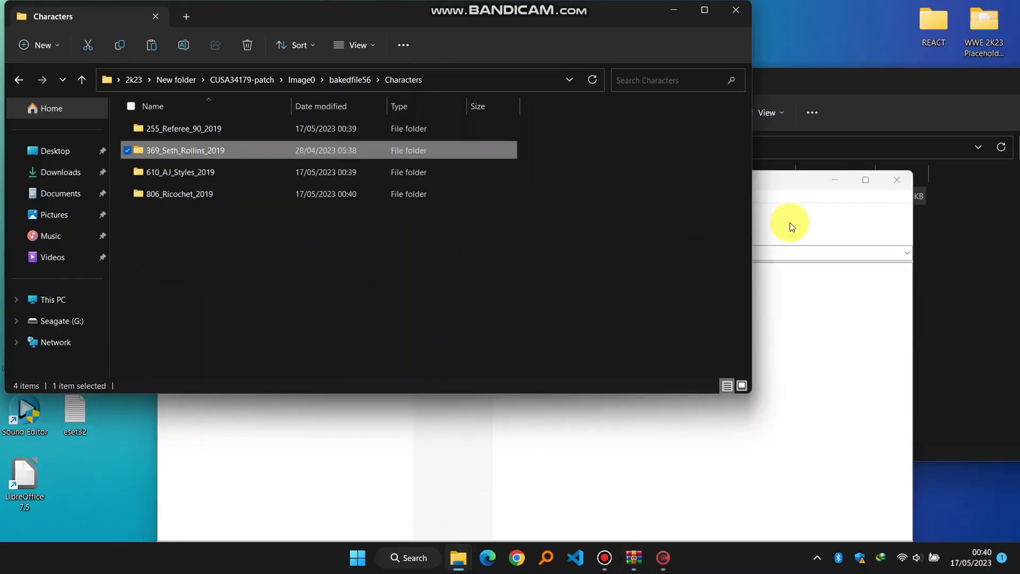
{"action": "left_click", "coordinate": [897, 179]}
Extract only the 1032_Solo_Sikoa folder from the Characters folder of the Solo Sikoa archive into bakedfile56's Characters folder and close the archive.
{"action": "left_click", "coordinate": [755, 260]}
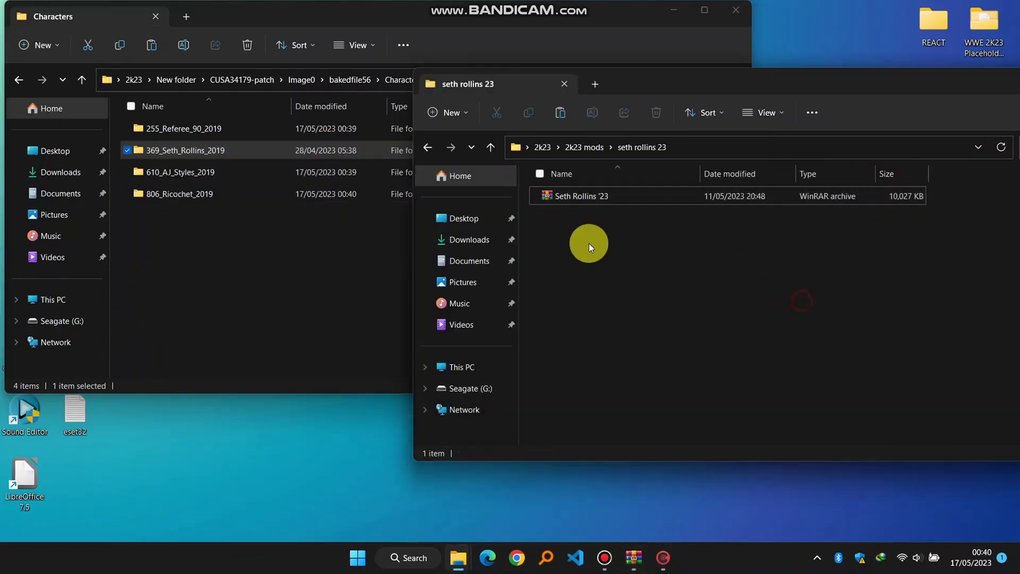
{"action": "left_click", "coordinate": [584, 147]}
{"action": "left_click", "coordinate": [581, 281]}
{"action": "double_click", "coordinate": [582, 281]}
{"action": "double_click", "coordinate": [609, 196]}
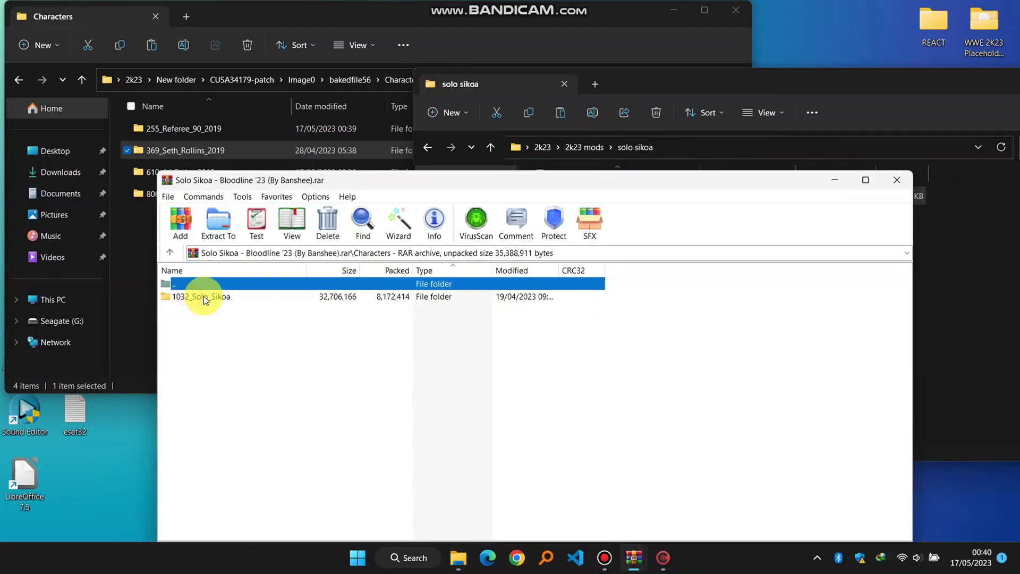
{"action": "left_click", "coordinate": [194, 296]}
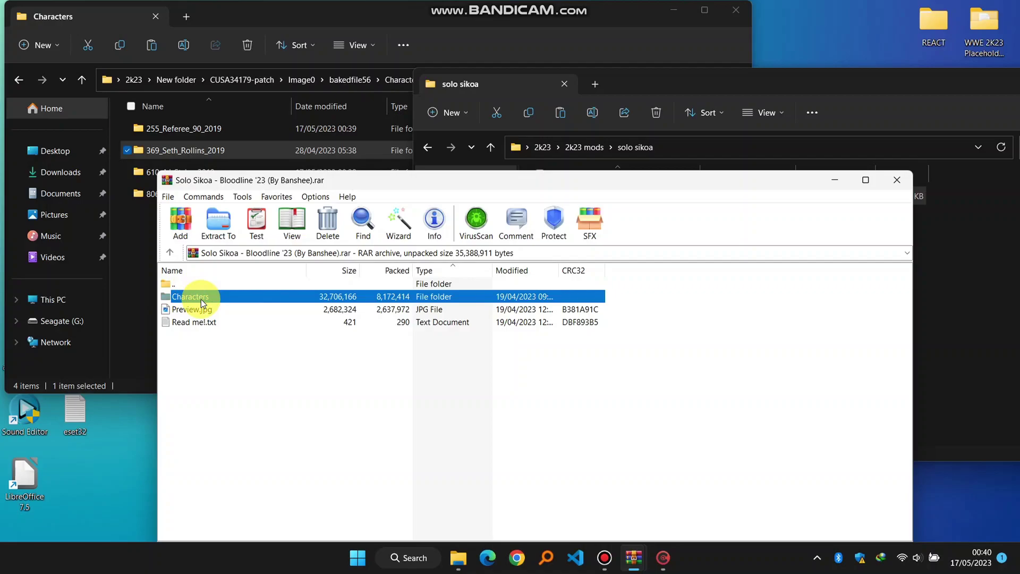
{"action": "left_click_drag", "start_coordinate": [266, 179], "coordinate": [397, 171]}
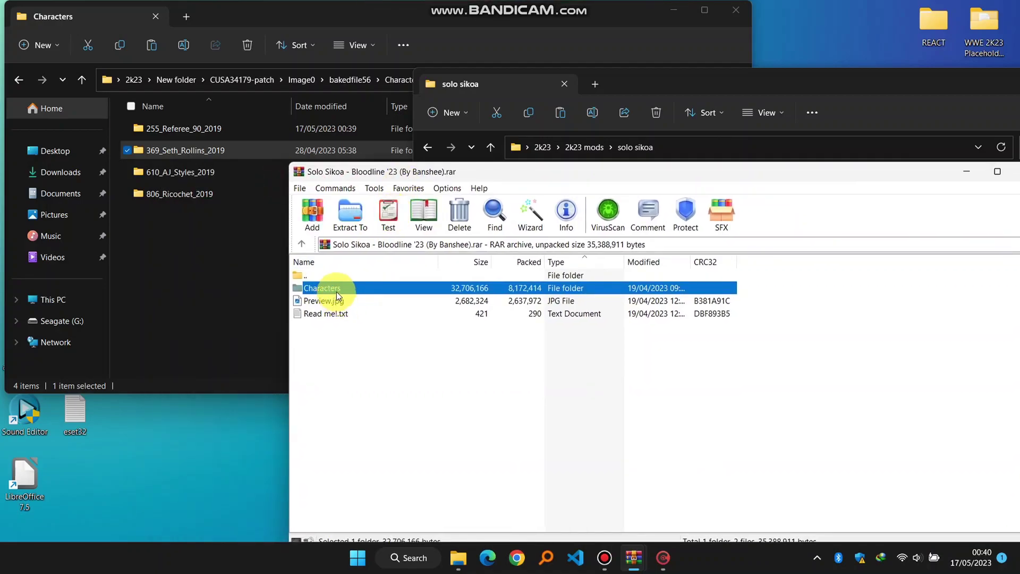
{"action": "double_click", "coordinate": [336, 292]}
{"action": "left_click_drag", "start_coordinate": [327, 287], "coordinate": [204, 280]}
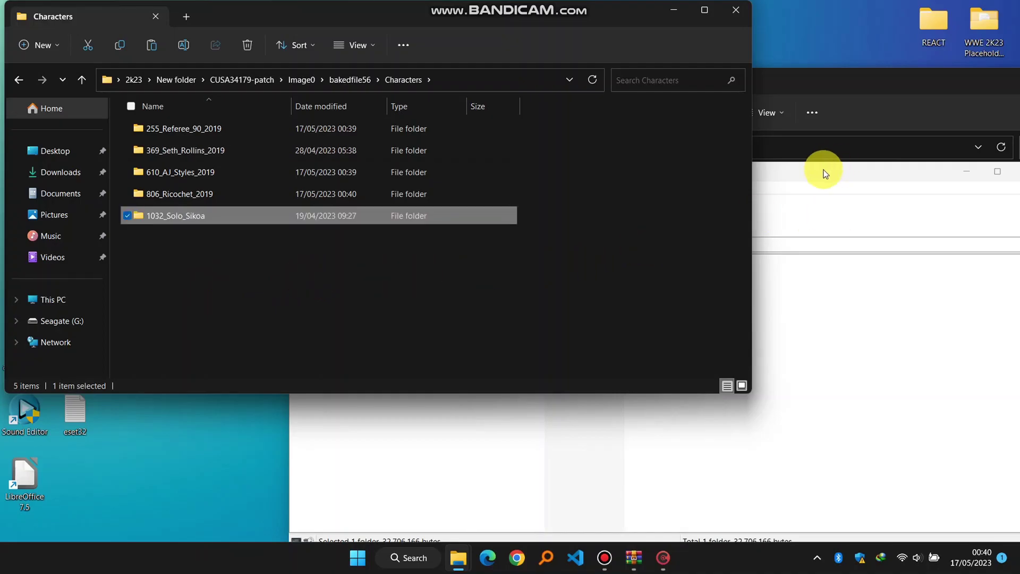
{"action": "left_click_drag", "start_coordinate": [824, 170], "coordinate": [512, 184]}
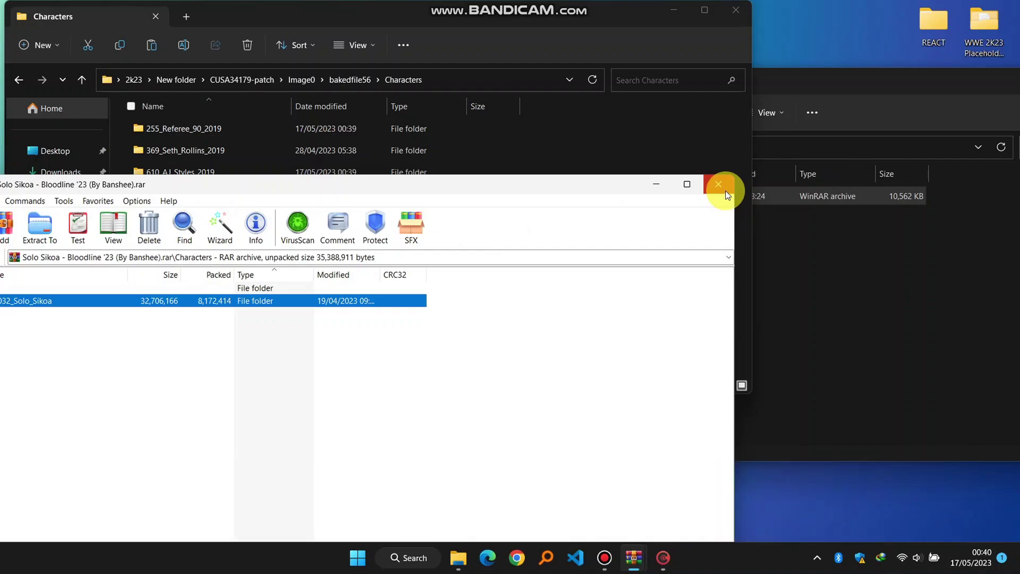
{"action": "left_click", "coordinate": [718, 184]}
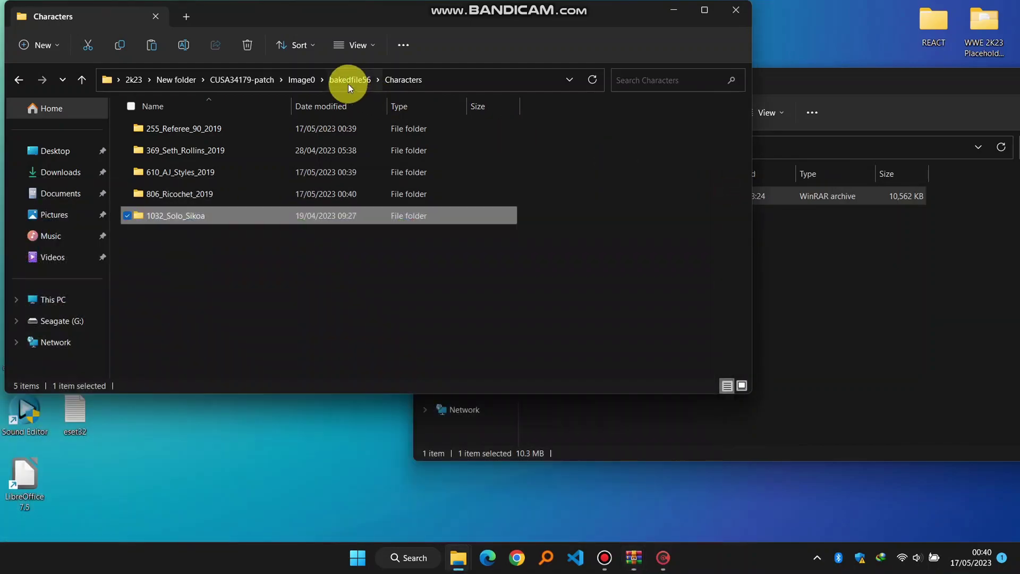
Go back up to the Image0 folder and switch to CakeTools.
{"action": "left_click", "coordinate": [349, 80]}
{"action": "left_click", "coordinate": [308, 80]}
{"action": "left_click", "coordinate": [662, 556]}
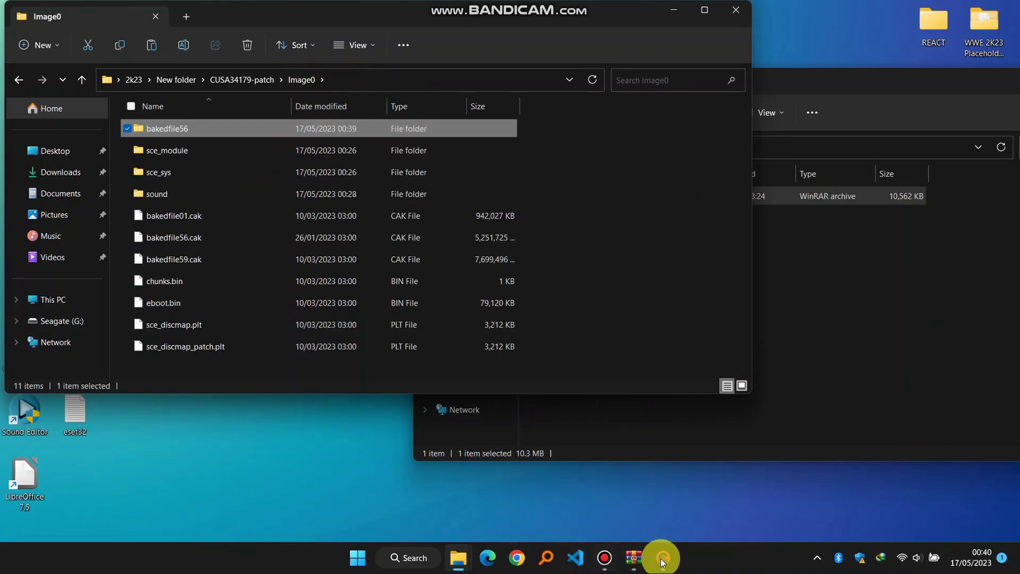
Start baking a folder and choose bakedfile56 in Desktop\2k23\New folder\CUSA34179-patch\Image0 as the source.
{"action": "left_click", "coordinate": [136, 40]}
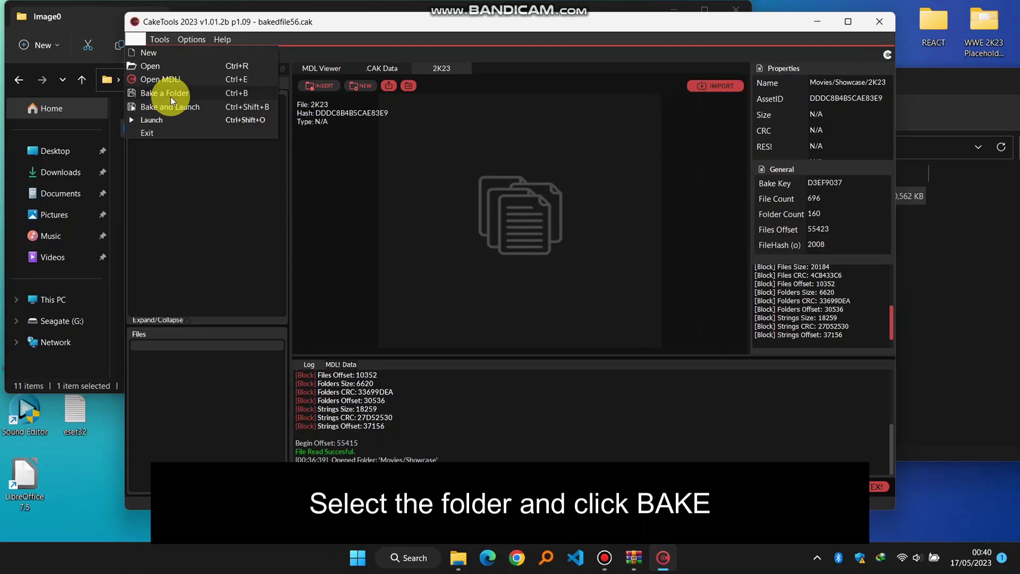
{"action": "left_click", "coordinate": [171, 104]}
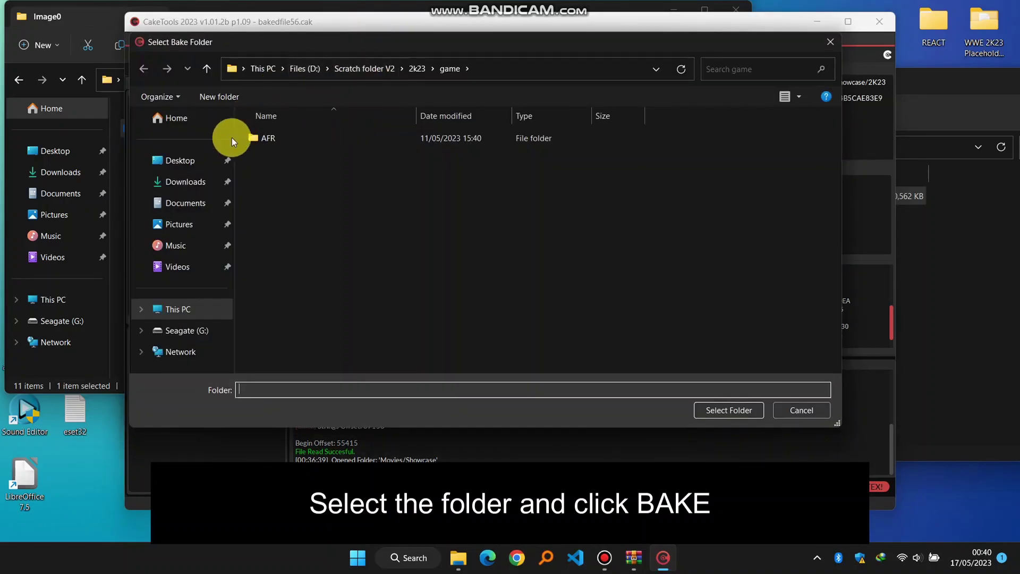
{"action": "left_click", "coordinate": [178, 161]}
{"action": "double_click", "coordinate": [294, 139]}
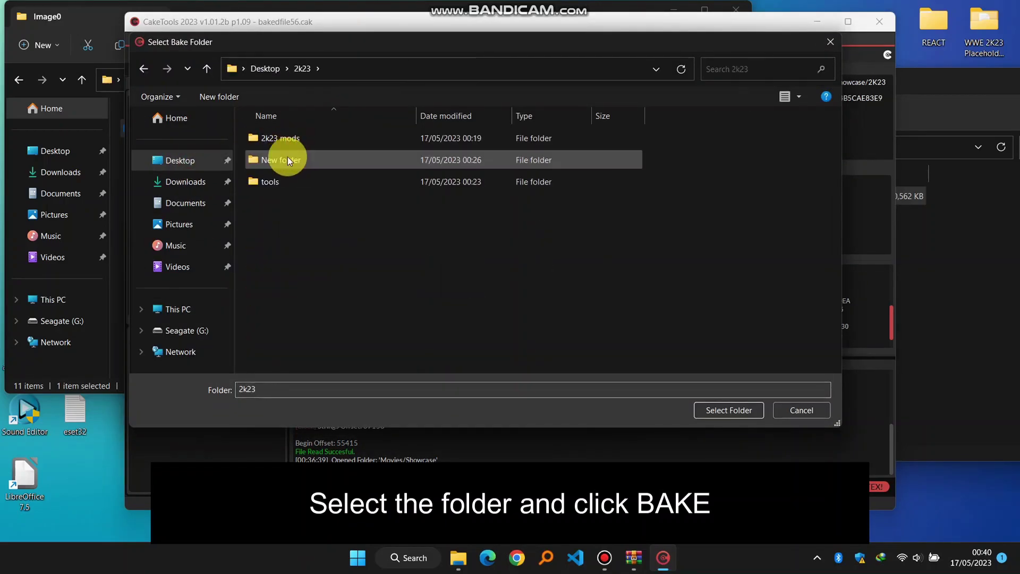
{"action": "double_click", "coordinate": [287, 157]}
{"action": "double_click", "coordinate": [305, 144]}
{"action": "double_click", "coordinate": [305, 144]}
{"action": "left_click", "coordinate": [306, 146]}
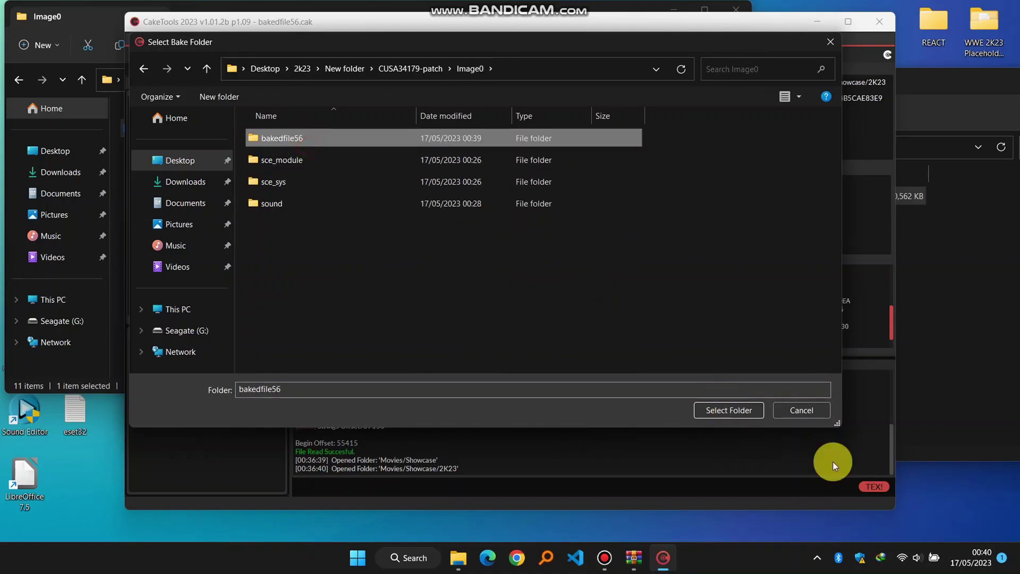
{"action": "left_click", "coordinate": [738, 410]}
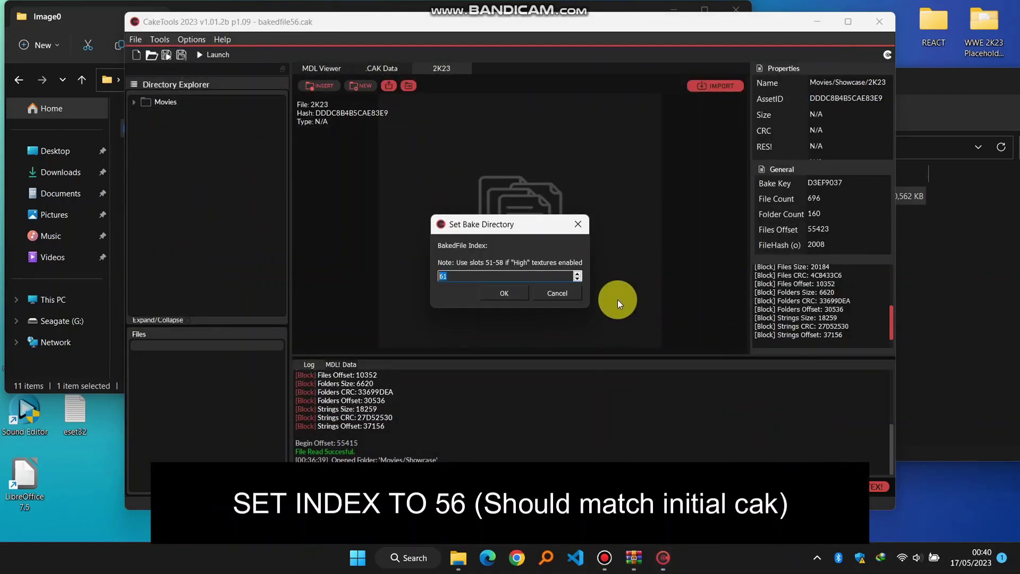
Set the BakedFile index to 56, check it against the cak file names in Image0, and start the bake.
{"action": "type", "text": "56"}
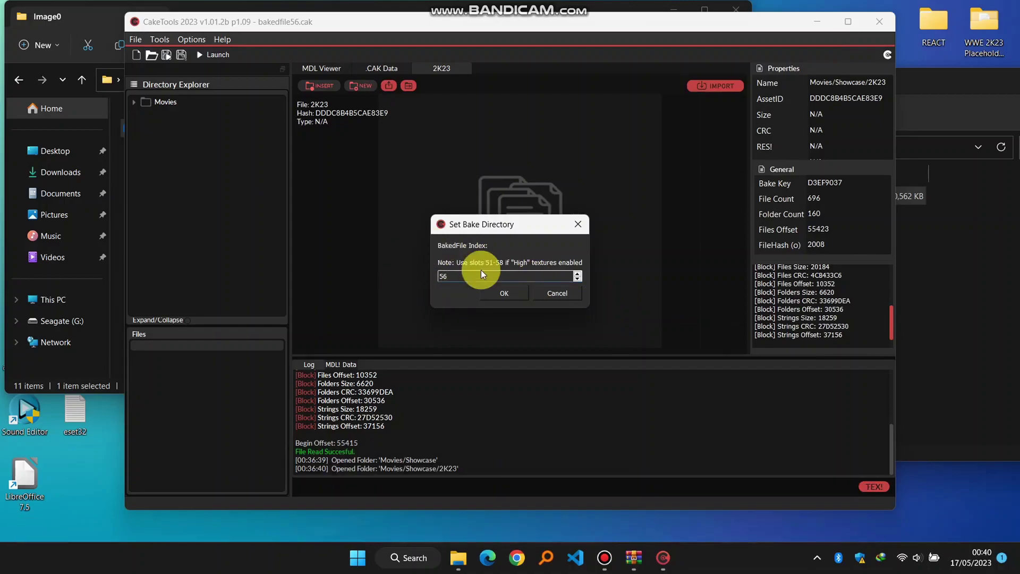
{"action": "left_click", "coordinate": [91, 21]}
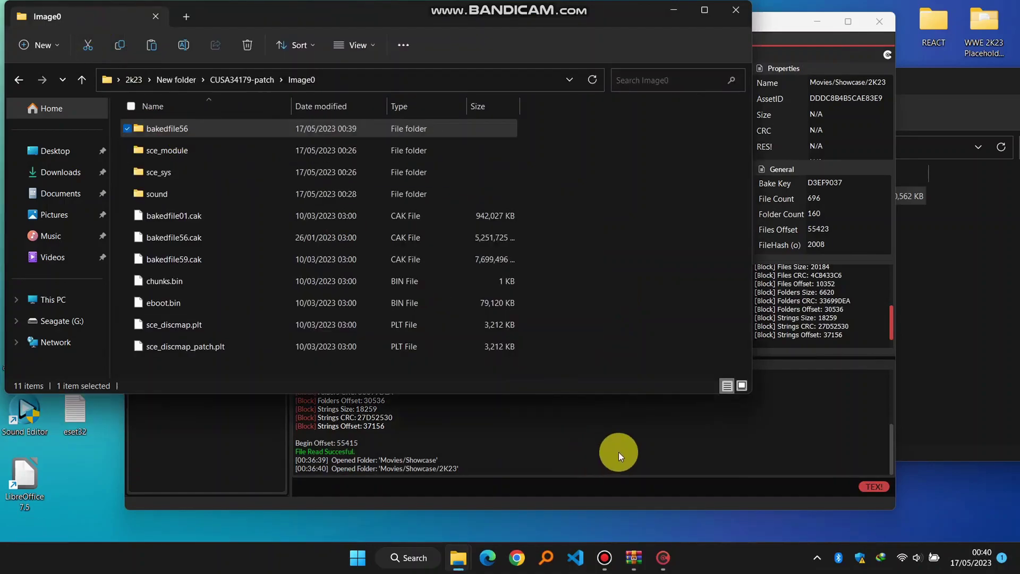
{"action": "left_click", "coordinate": [670, 560]}
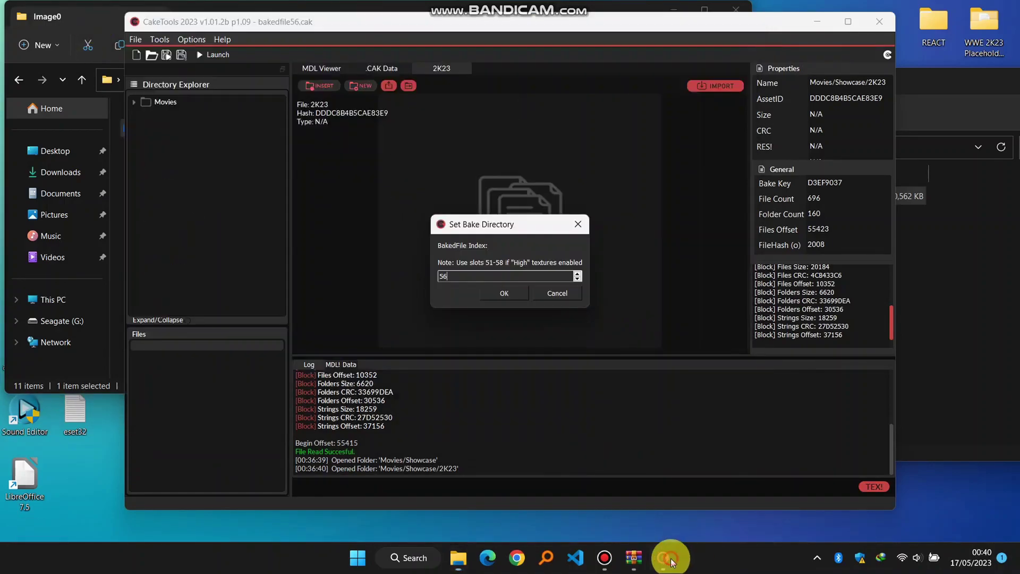
{"action": "left_click", "coordinate": [495, 293]}
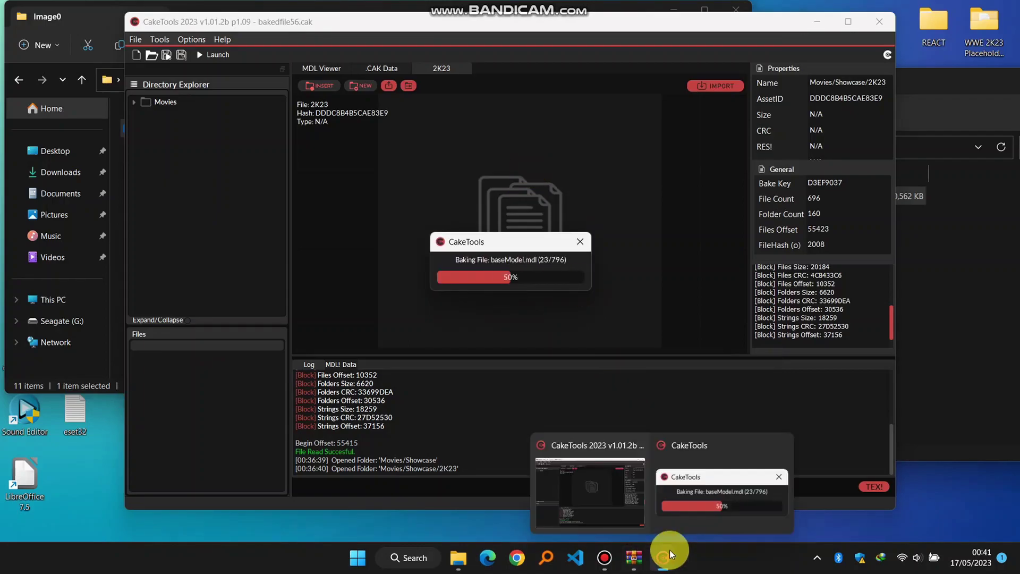
{"action": "left_click", "coordinate": [605, 557]}
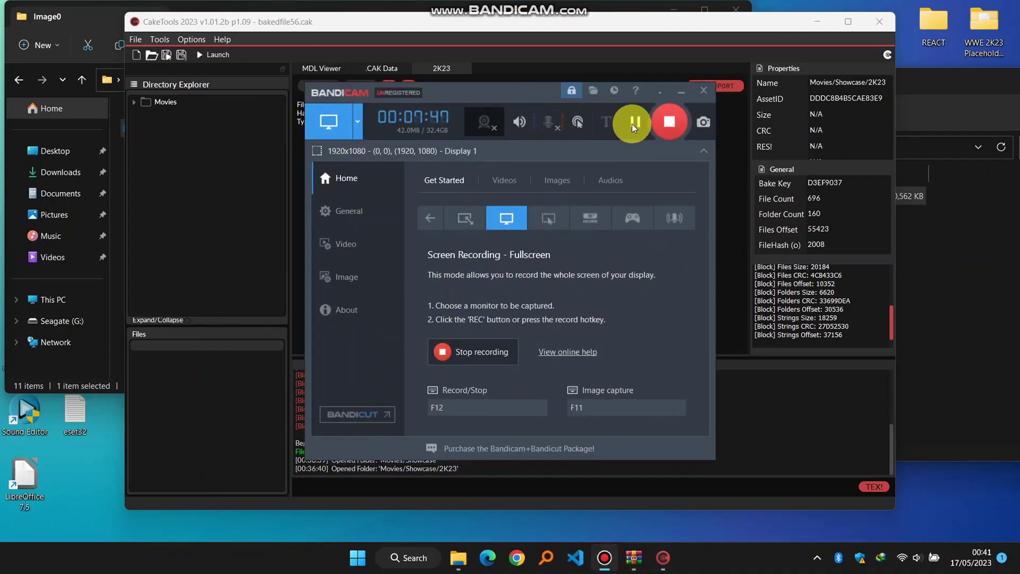
{"action": "left_click", "coordinate": [634, 122]}
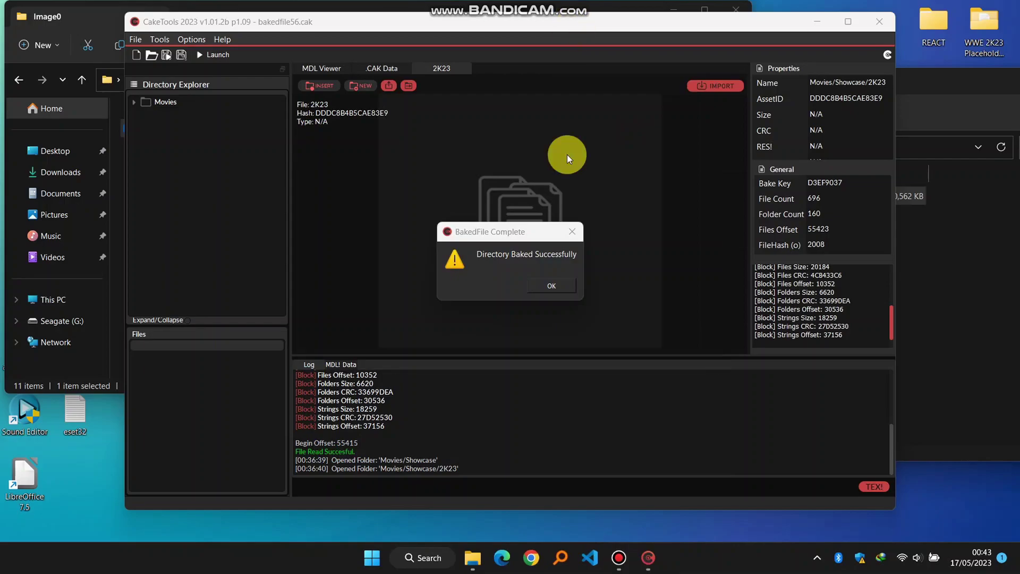
Dismiss the bake completion message and close CakeTools.
{"action": "left_click", "coordinate": [560, 286]}
{"action": "left_click", "coordinate": [879, 21]}
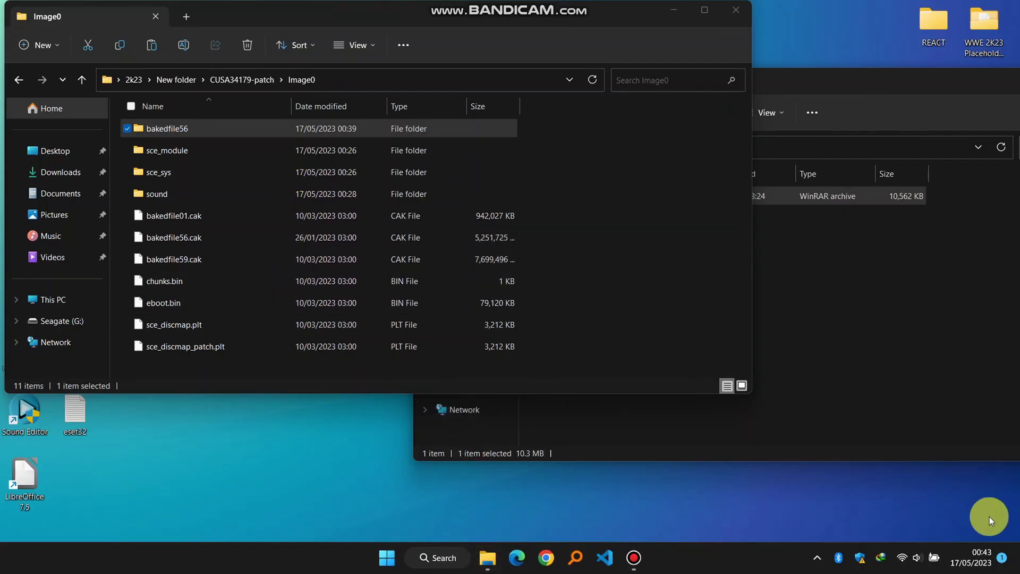
Launch Patch Builder v1.3.3 from the tools folder inside the desktop's 2k23 folder.
{"action": "left_click", "coordinate": [1017, 564]}
{"action": "left_click", "coordinate": [829, 229]}
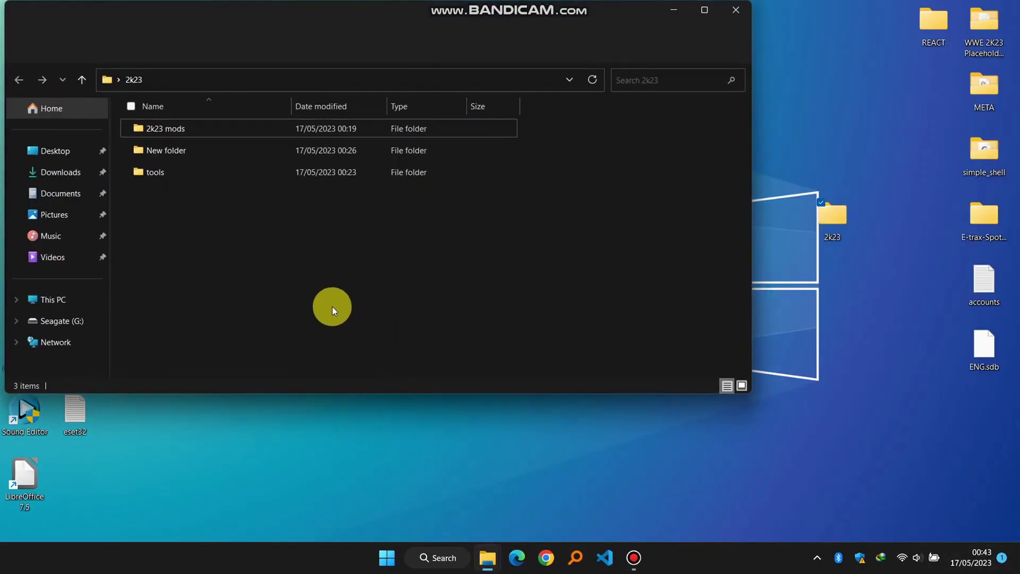
{"action": "double_click", "coordinate": [157, 168]}
{"action": "left_click", "coordinate": [181, 152]}
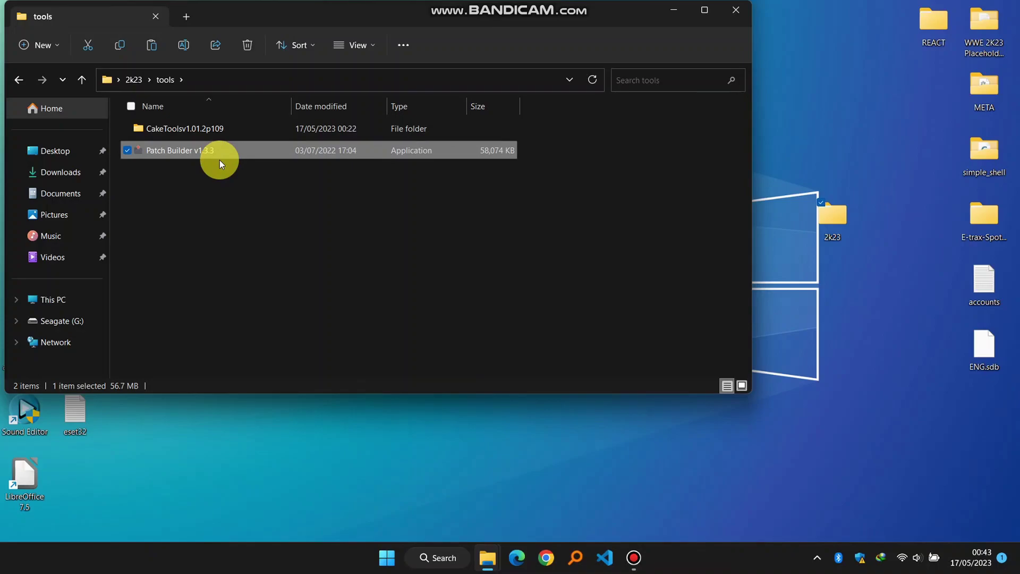
{"action": "double_click", "coordinate": [219, 161]}
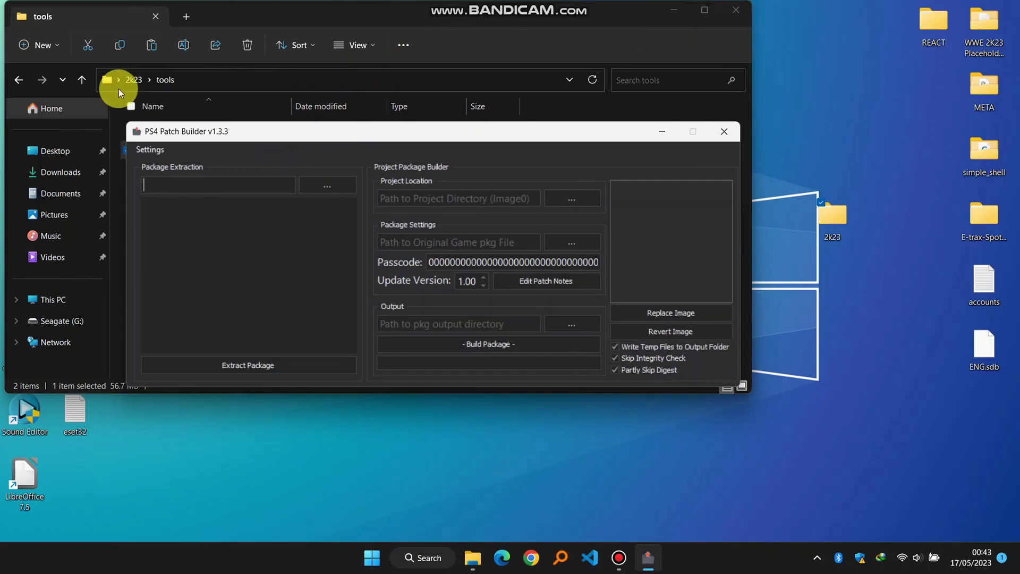
Delete the unpacked bakedfile56 folder from 2k23\New folder\CUSA34179-patch\Image0.
{"action": "left_click", "coordinate": [148, 91]}
{"action": "left_click", "coordinate": [135, 80]}
{"action": "double_click", "coordinate": [178, 150]}
{"action": "left_click_drag", "start_coordinate": [242, 13], "coordinate": [680, 62]}
{"action": "double_click", "coordinate": [563, 162]}
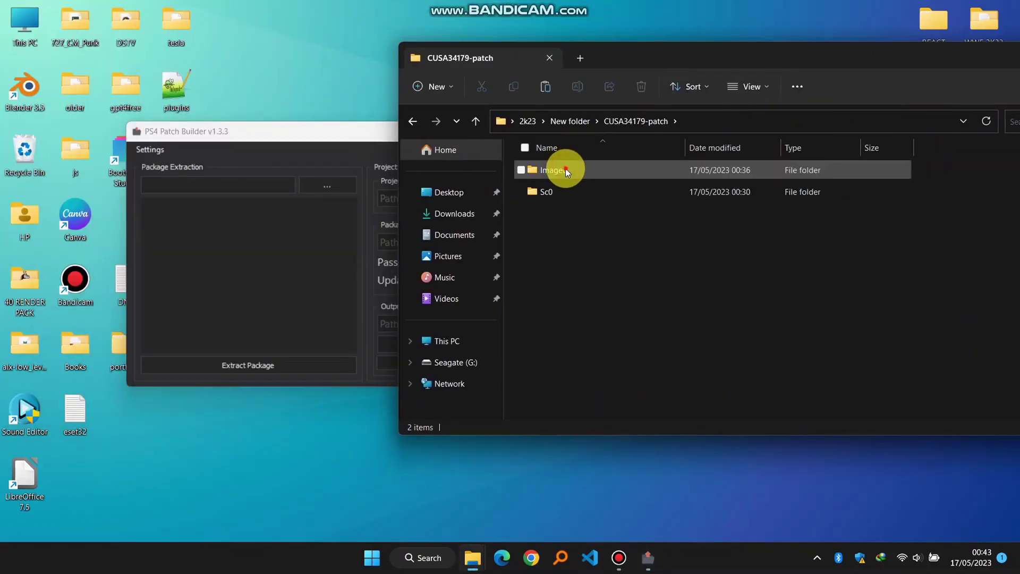
{"action": "double_click", "coordinate": [565, 168]}
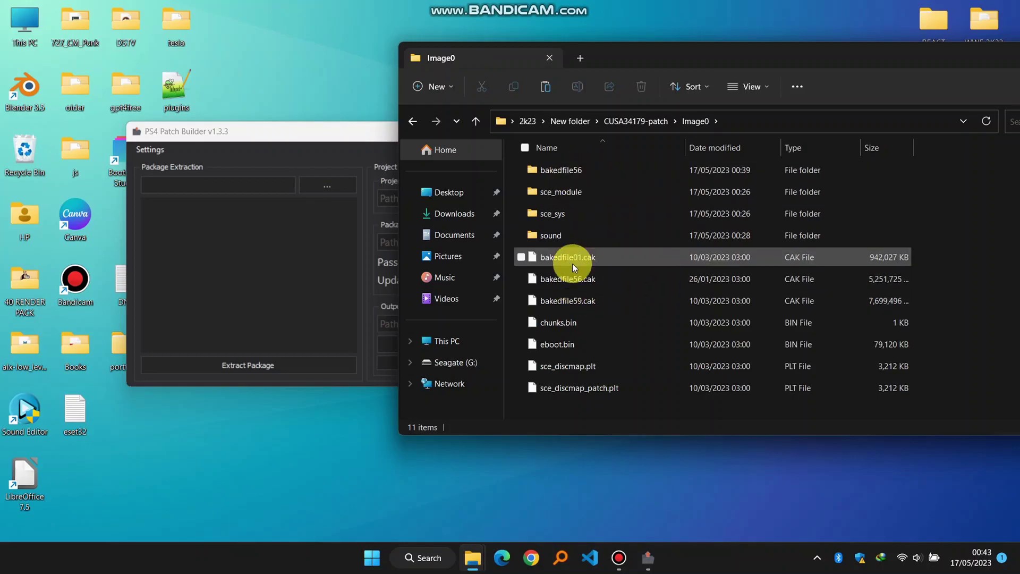
{"action": "right_click", "coordinate": [579, 172]}
{"action": "left_click", "coordinate": [608, 497]}
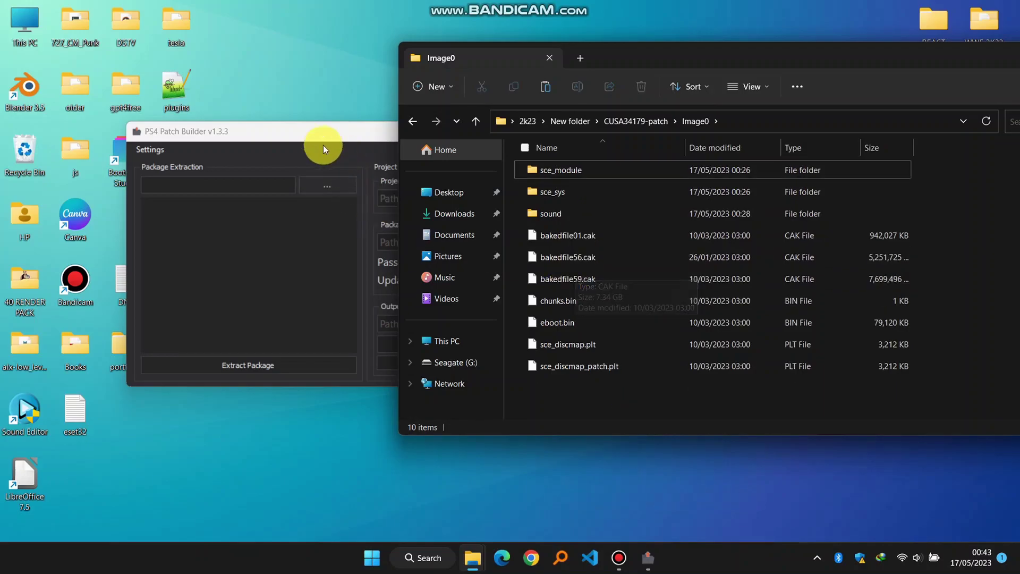
Set the Image0 folder of CUSA34179-patch as the project location in PS4 Patch Builder.
{"action": "left_click", "coordinate": [311, 139]}
{"action": "left_click_drag", "start_coordinate": [354, 135], "coordinate": [289, 166]}
{"action": "left_click", "coordinate": [637, 123]}
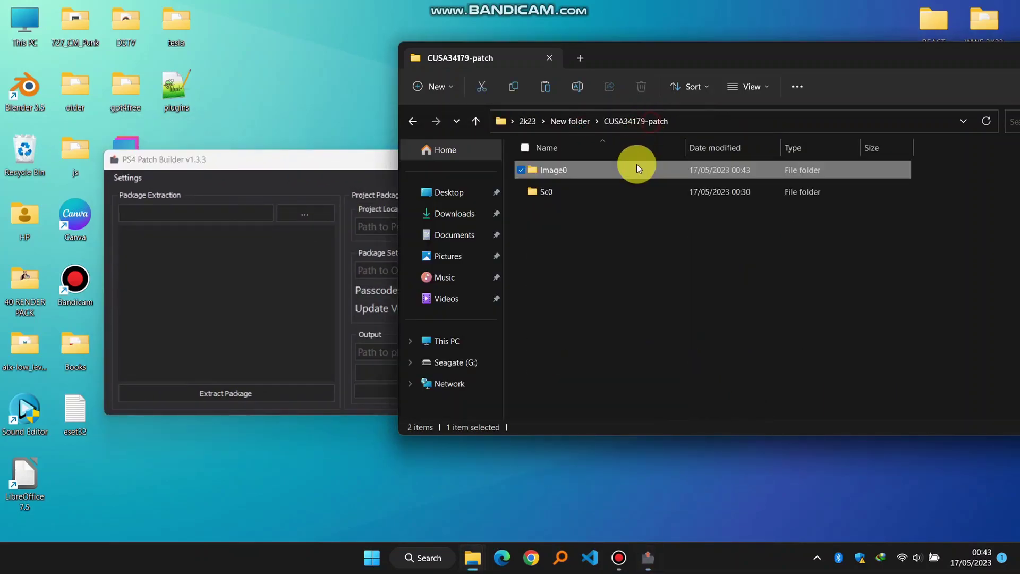
{"action": "left_click_drag", "start_coordinate": [539, 170], "coordinate": [370, 232]}
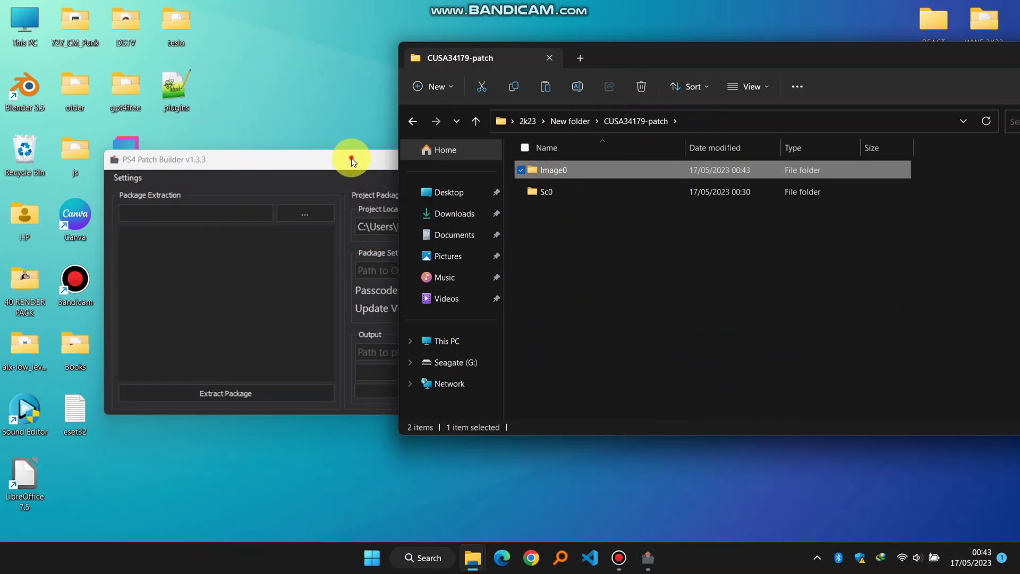
{"action": "left_click_drag", "start_coordinate": [301, 163], "coordinate": [210, 157]}
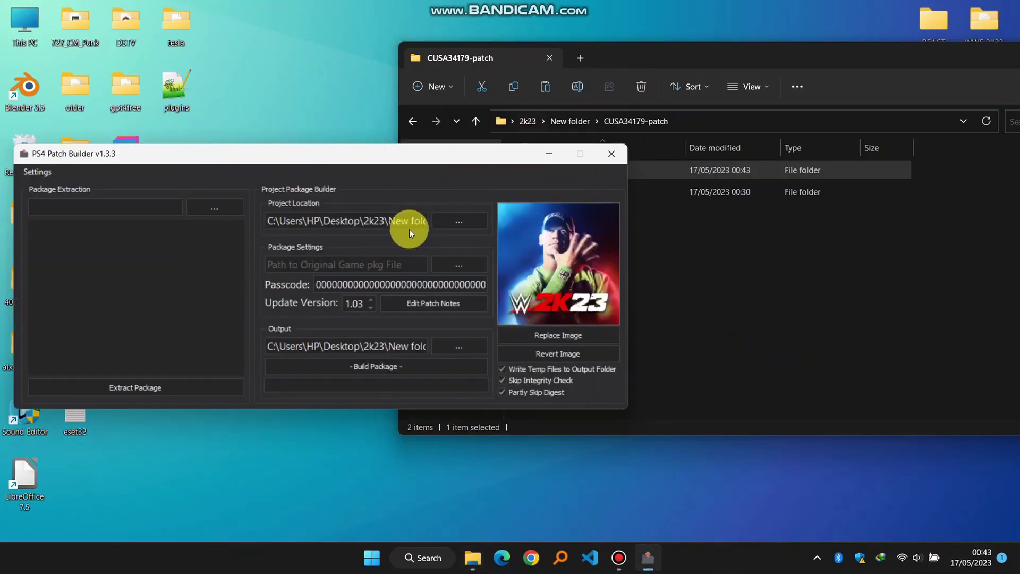
Choose the UP1001-CUSA34179 package in the WWE 2K23 BASE PKG folder on drive G: as the original game pkg.
{"action": "left_click", "coordinate": [740, 306]}
{"action": "left_click", "coordinate": [572, 122]}
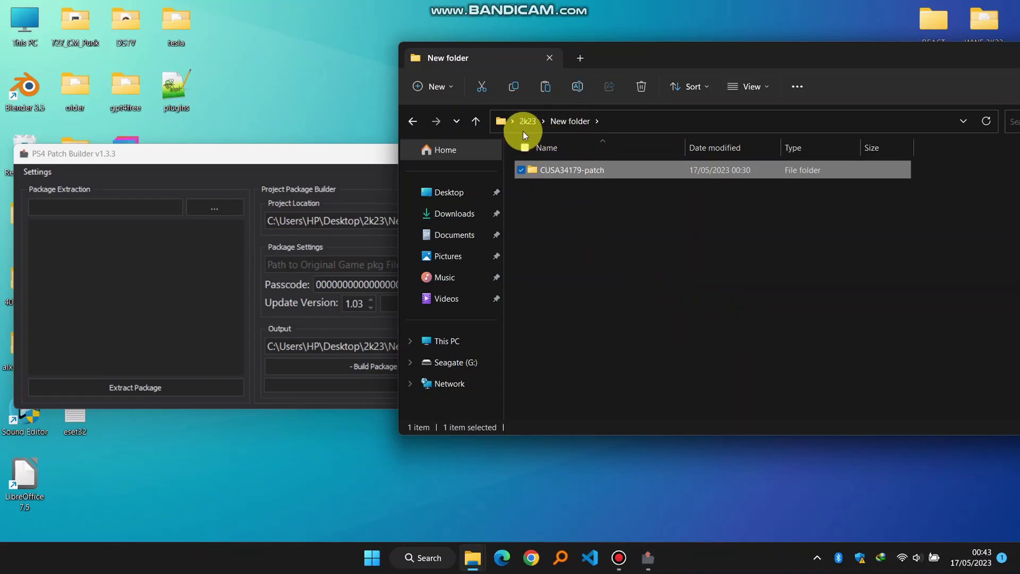
{"action": "left_click", "coordinate": [390, 181]}
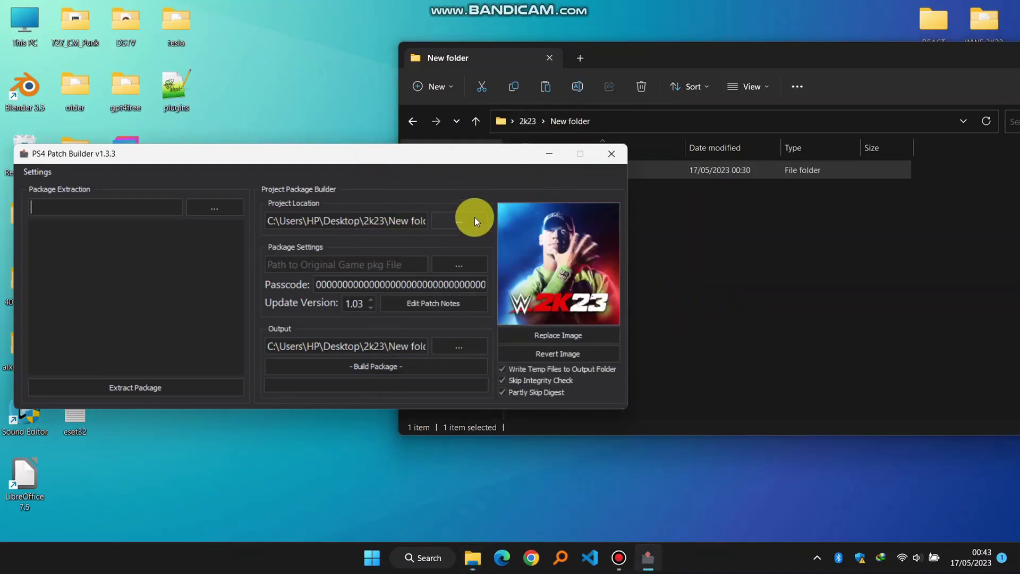
{"action": "left_click", "coordinate": [450, 266]}
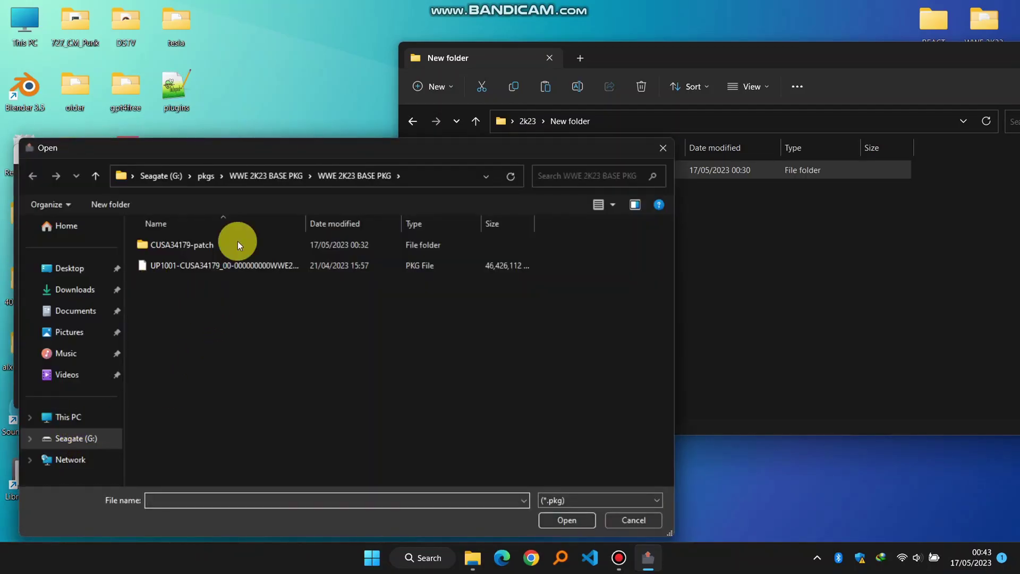
{"action": "double_click", "coordinate": [228, 261]}
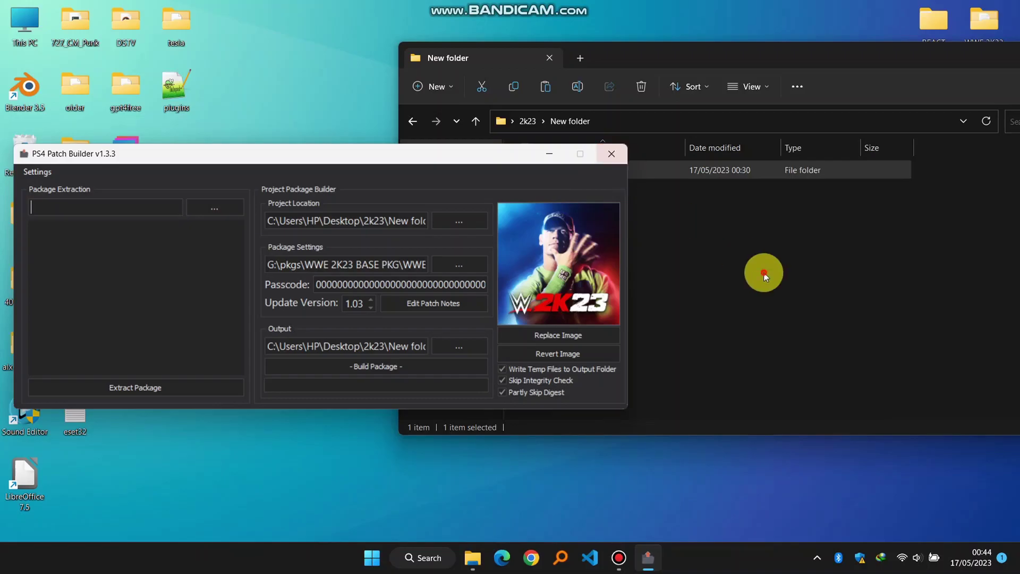
Open the AFR folder on the Seagate (G:) drive in File Explorer.
{"action": "left_click", "coordinate": [762, 273]}
{"action": "left_click", "coordinate": [456, 362]}
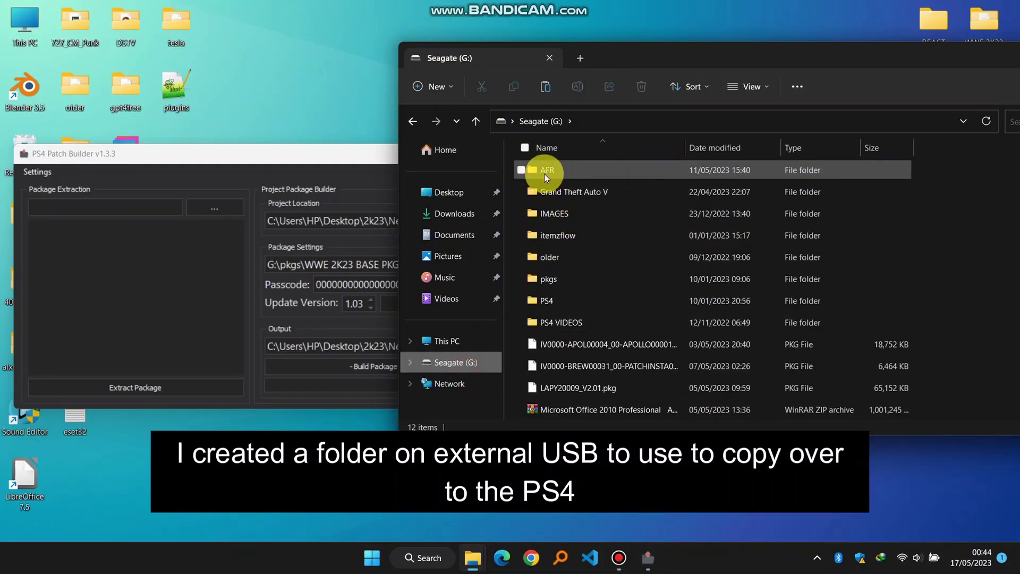
{"action": "double_click", "coordinate": [544, 173]}
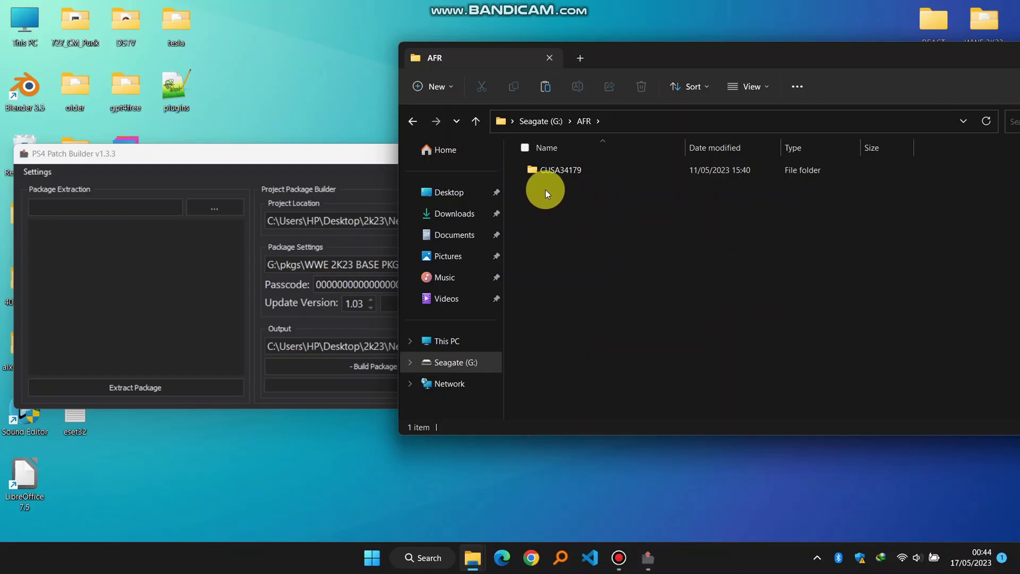
{"action": "left_click", "coordinate": [593, 210]}
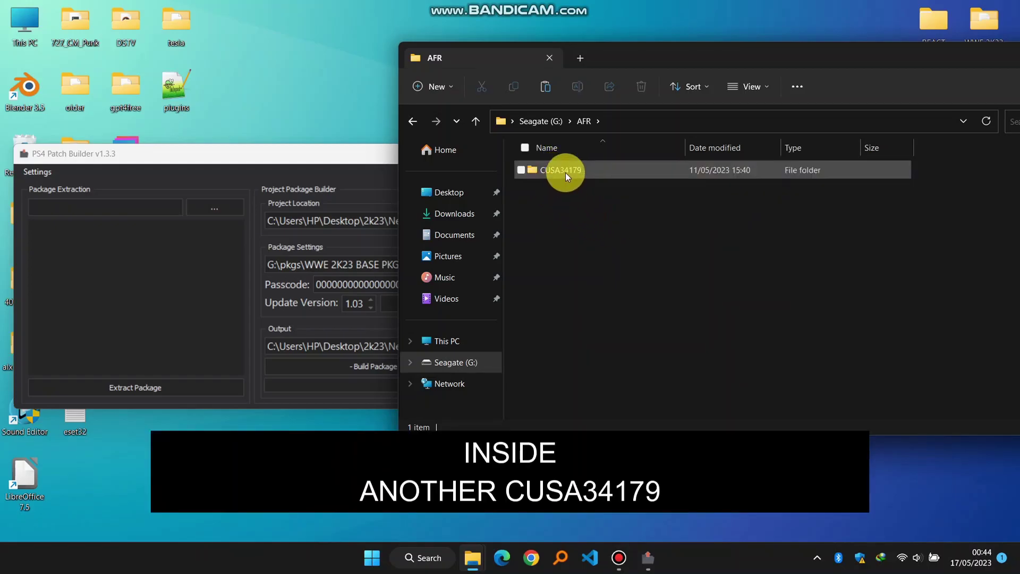
{"action": "mouse_move", "coordinate": [565, 172]}
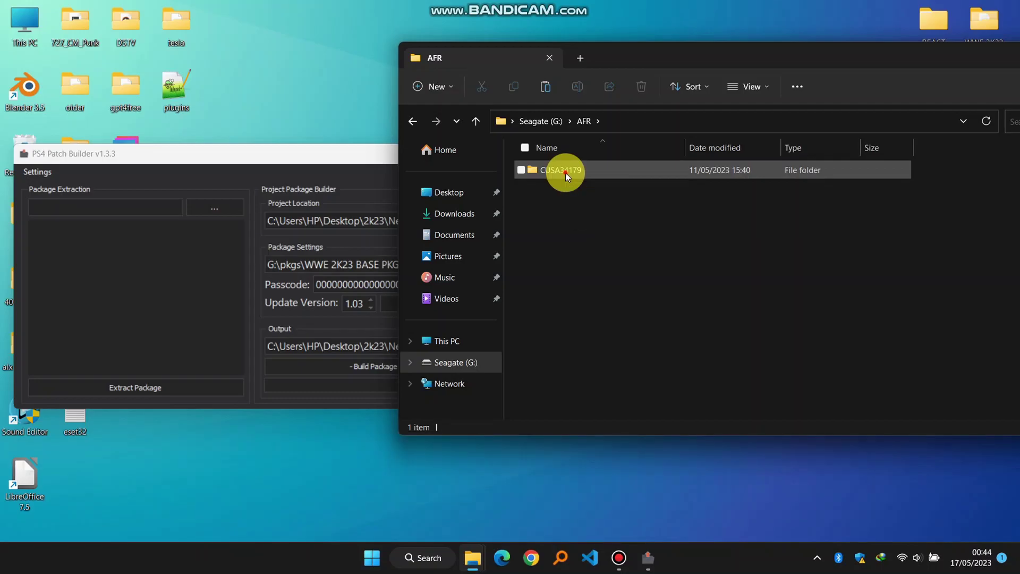
{"action": "right_click", "coordinate": [565, 172]}
{"action": "left_click", "coordinate": [604, 511]}
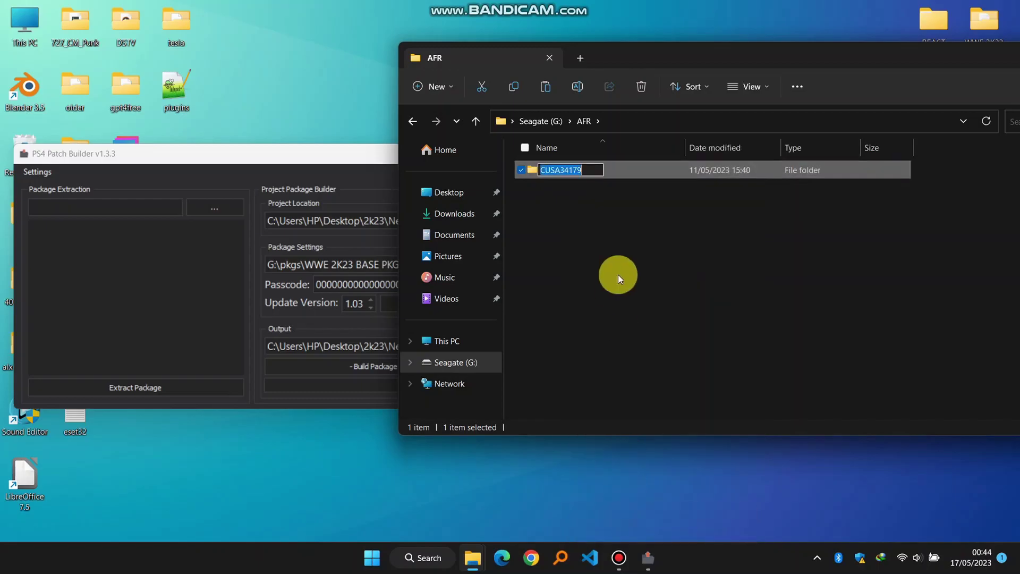
{"action": "left_click", "coordinate": [617, 274]}
Open the CUSA34179 folder inside AFR and examine the bakedfile56.cak file and the contents of its Sound folder.
{"action": "double_click", "coordinate": [573, 172]}
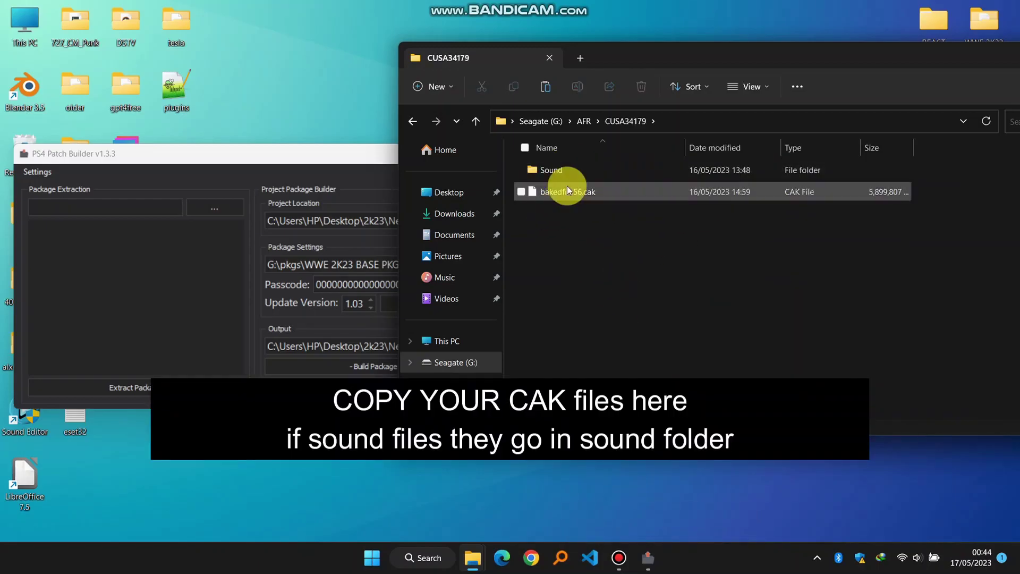
{"action": "left_click", "coordinate": [562, 195]}
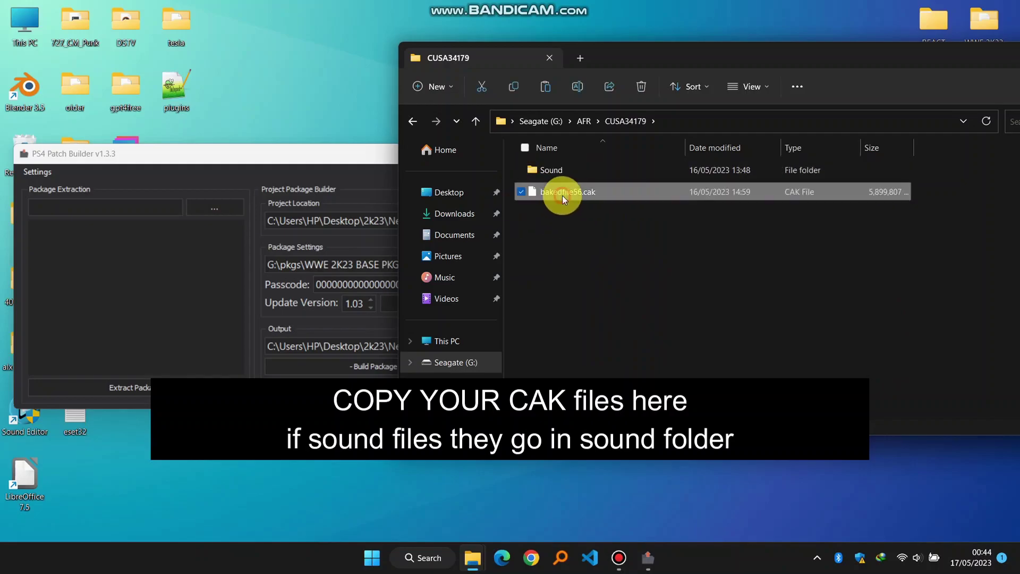
{"action": "left_click", "coordinate": [586, 207]}
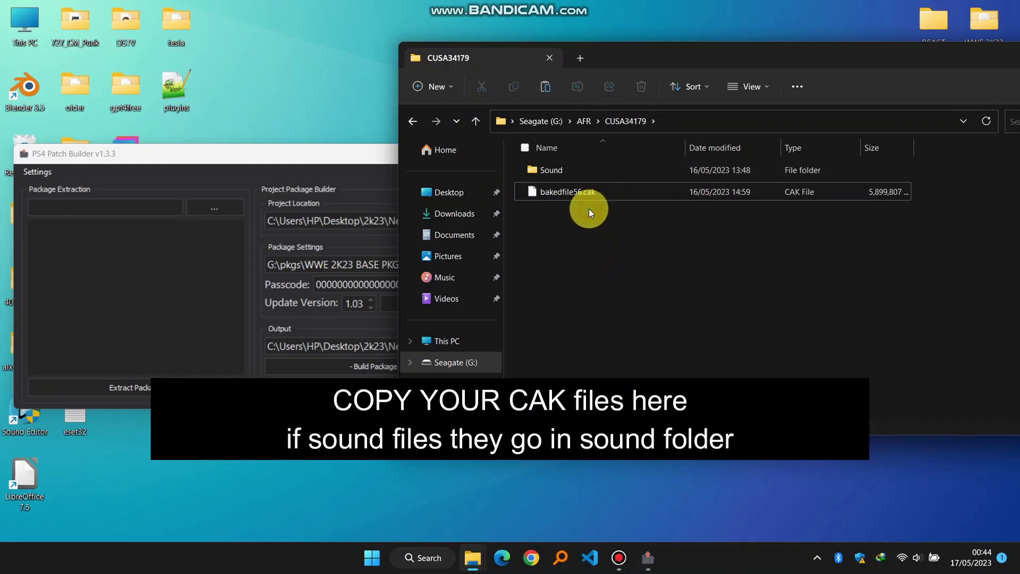
{"action": "double_click", "coordinate": [554, 168]}
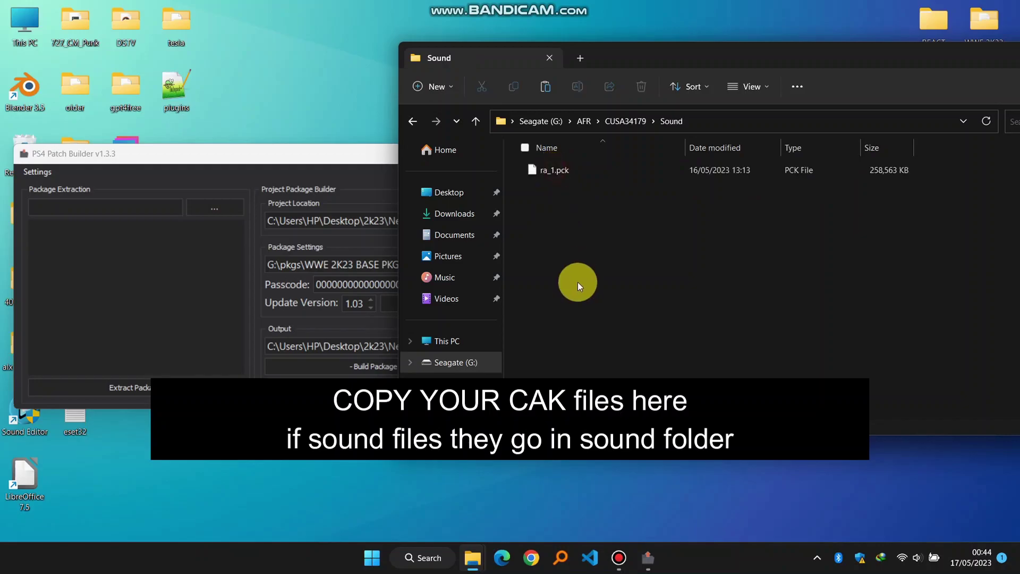
{"action": "left_click", "coordinate": [635, 117]}
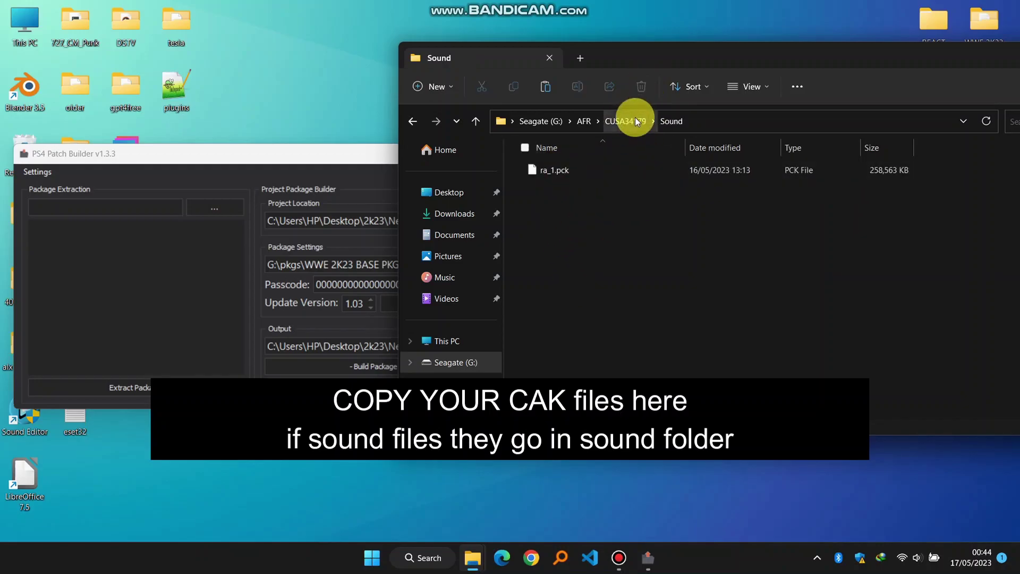
{"action": "left_click_drag", "start_coordinate": [601, 158], "coordinate": [576, 148]}
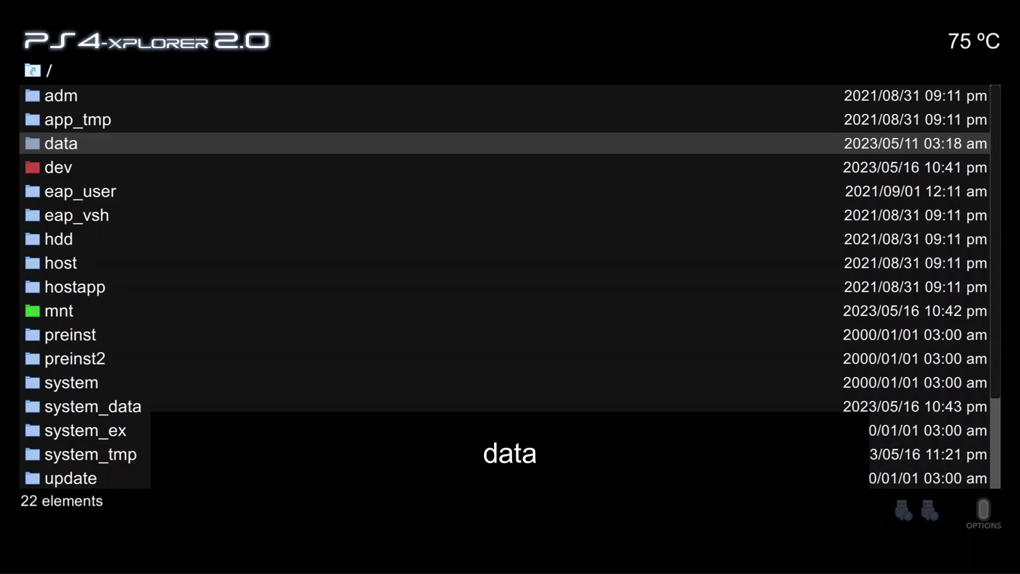
In PS4-Xplorer, browse to the /data/GoldHEN/AFR/CUSA34179 folder.
{"action": "key", "text": "Return"}
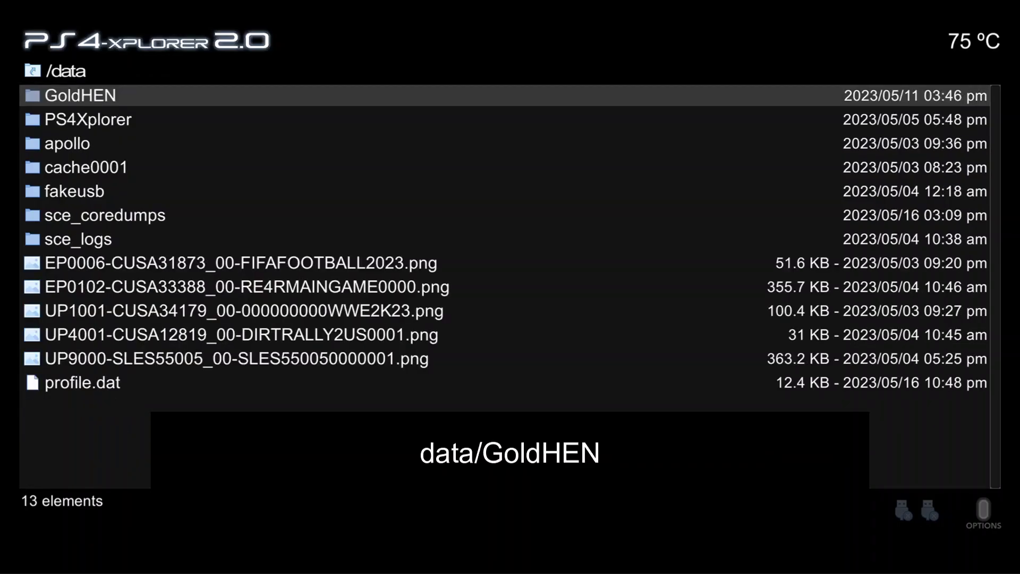
{"action": "key", "text": "Return"}
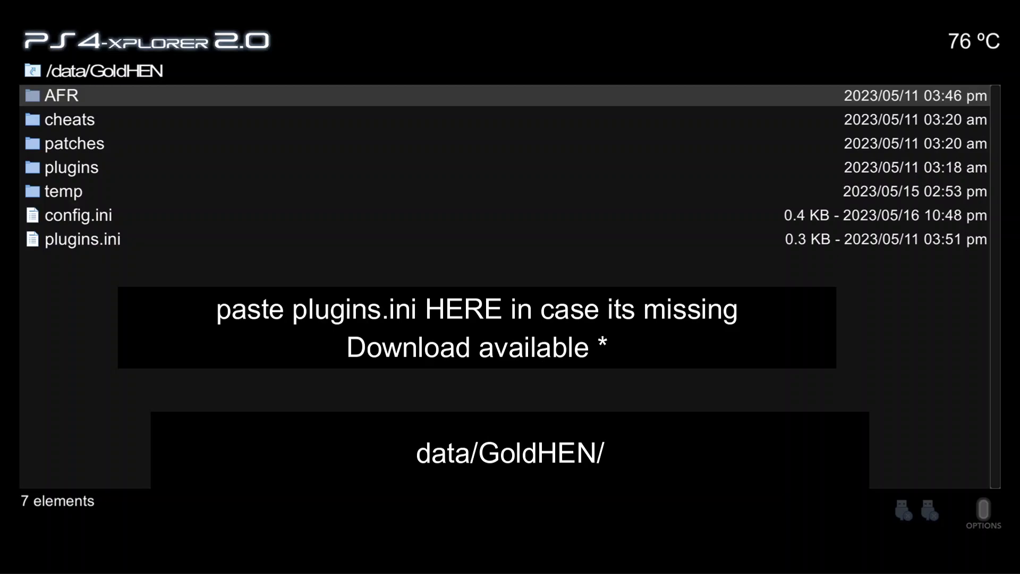
{"action": "key", "text": "Return"}
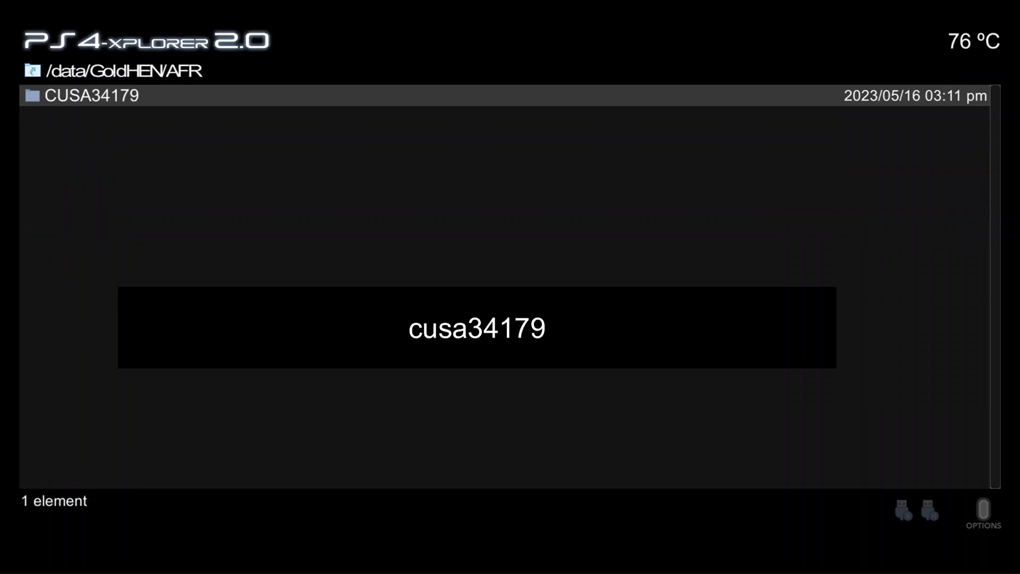
{"action": "key", "text": "Return"}
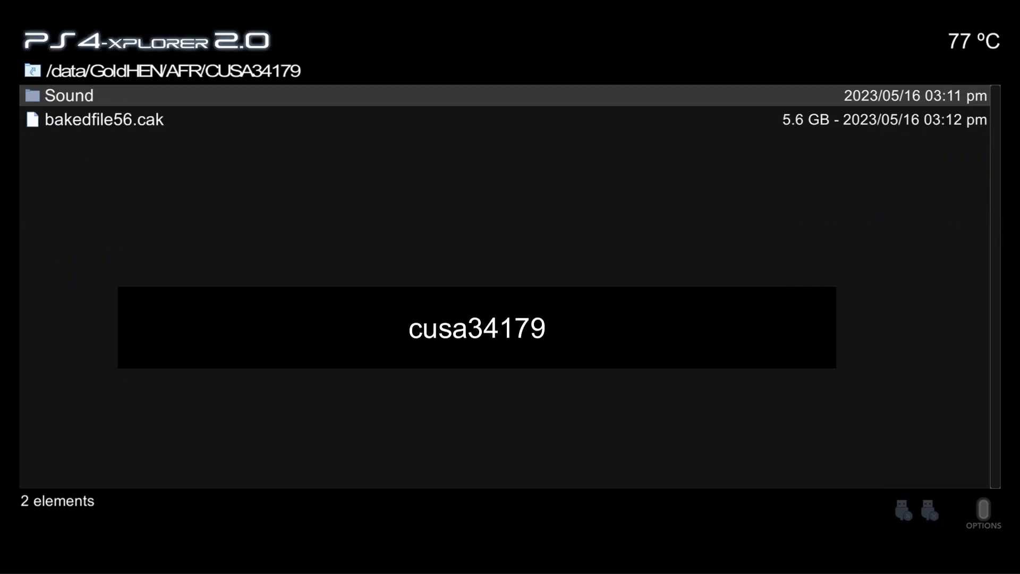